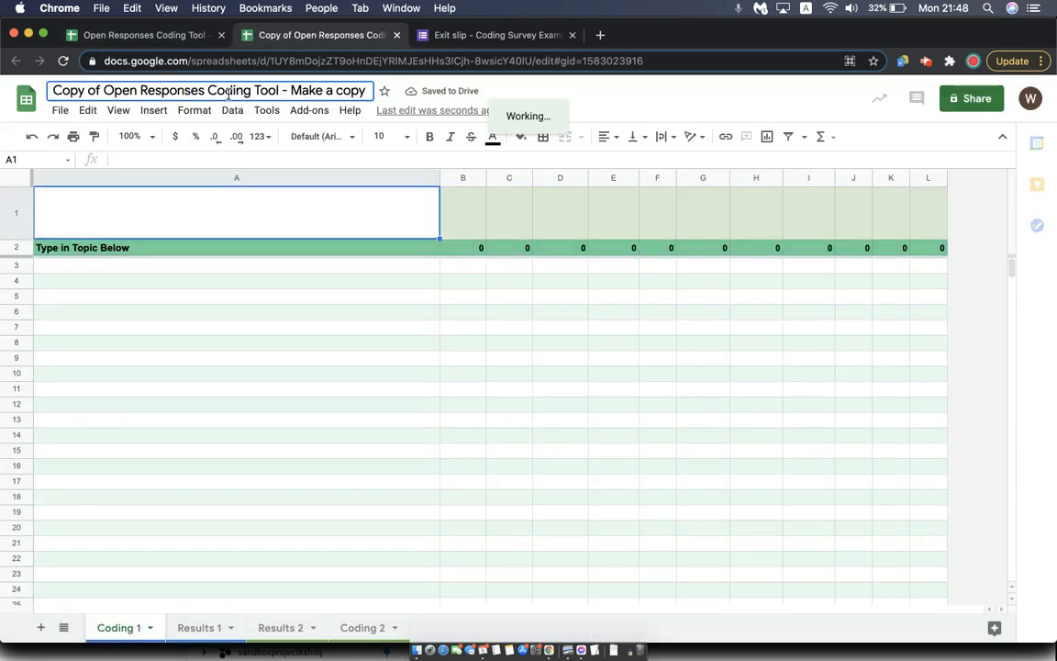
# Rename the copied spreadsheet "Coding Exit Ticket - Learning"
pyautogui.click(257, 91)
pyautogui.write('Coding E')
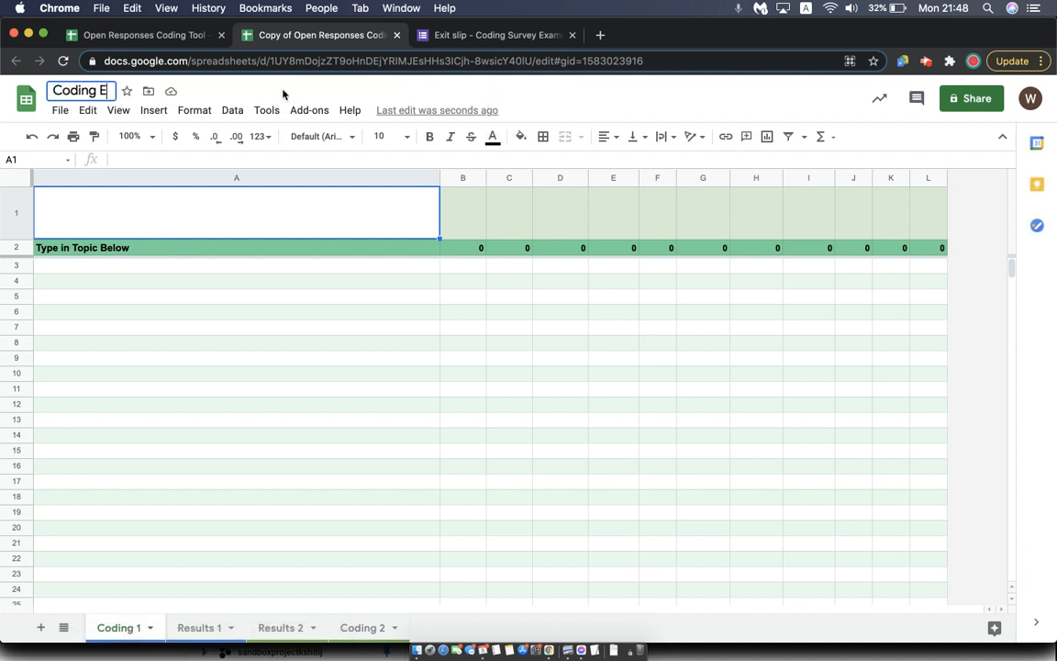
pyautogui.write('xit Ticket - Learning')
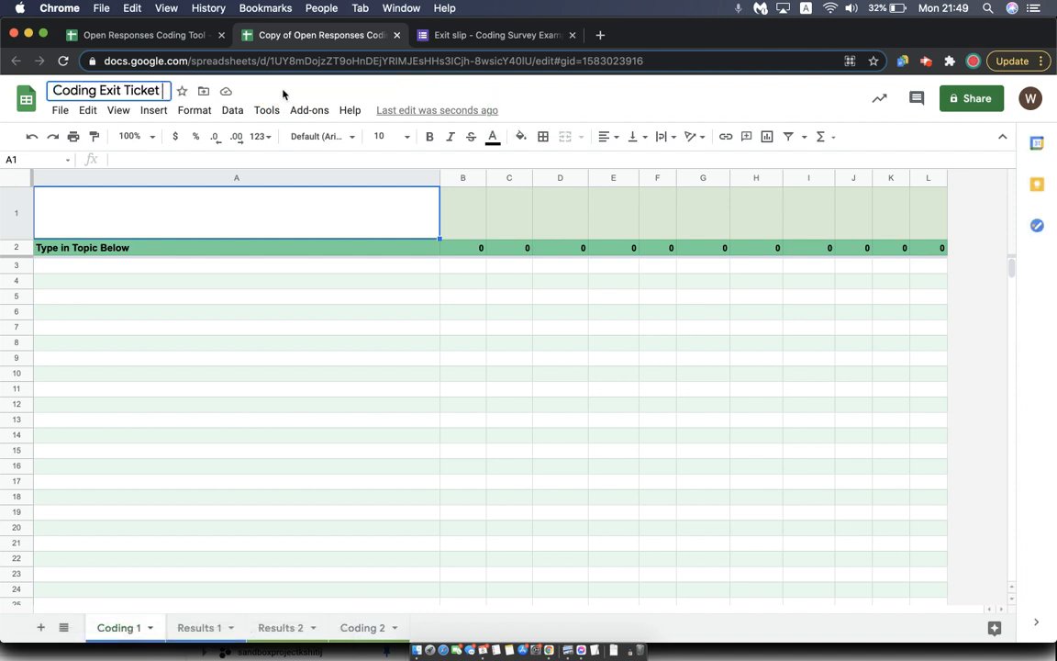
pyautogui.click(470, 88)
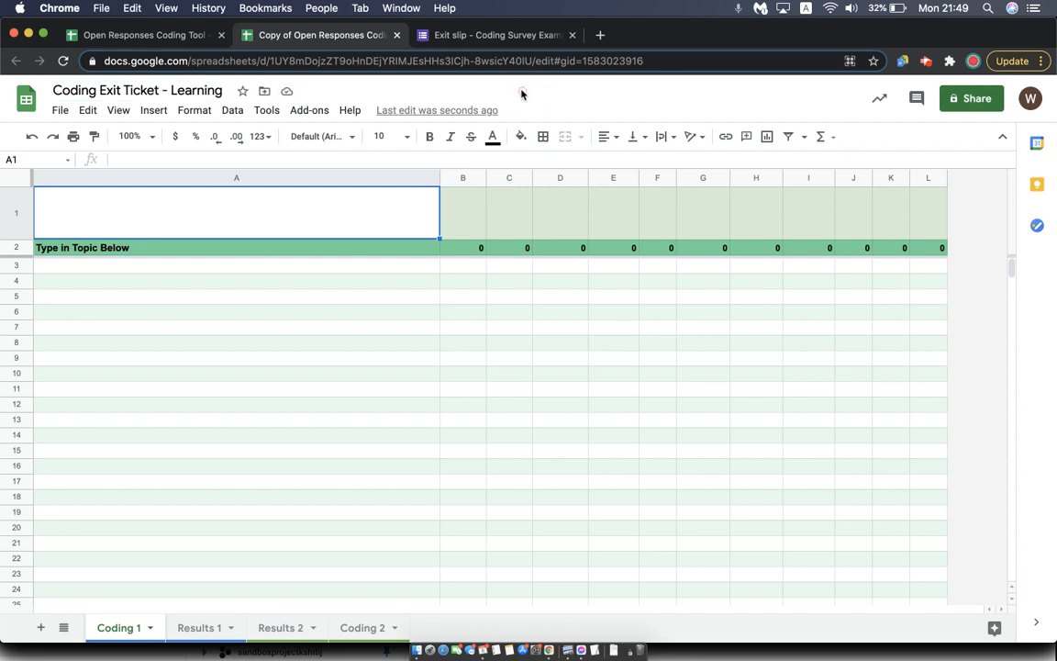
# Open the linked response spreadsheet of the "Exit slip - Coding Survey Examples" form
pyautogui.click(488, 36)
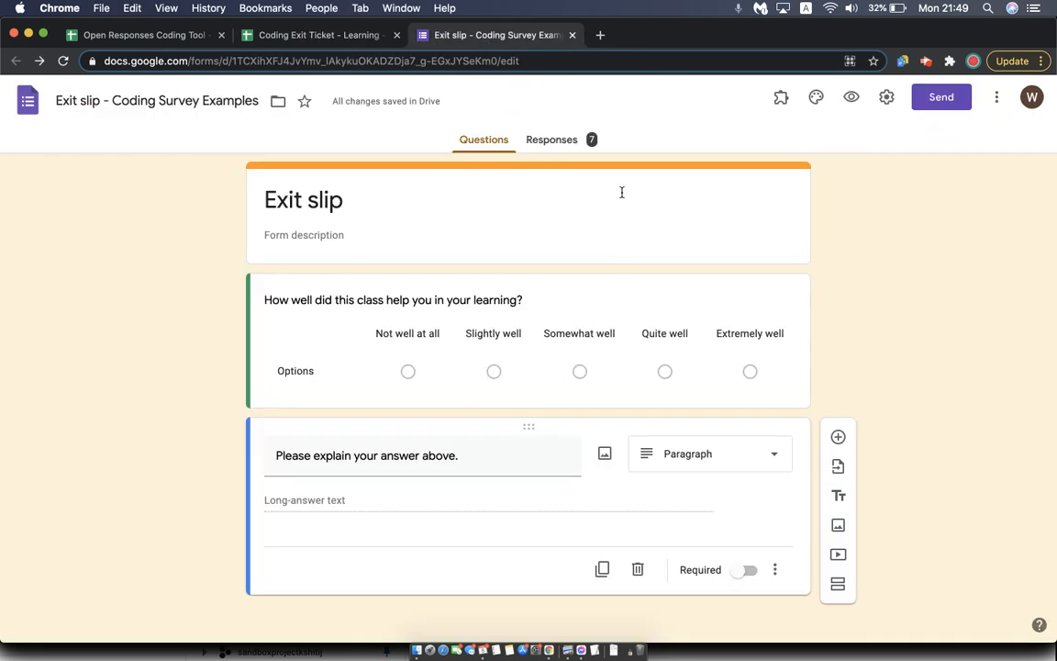
pyautogui.click(576, 145)
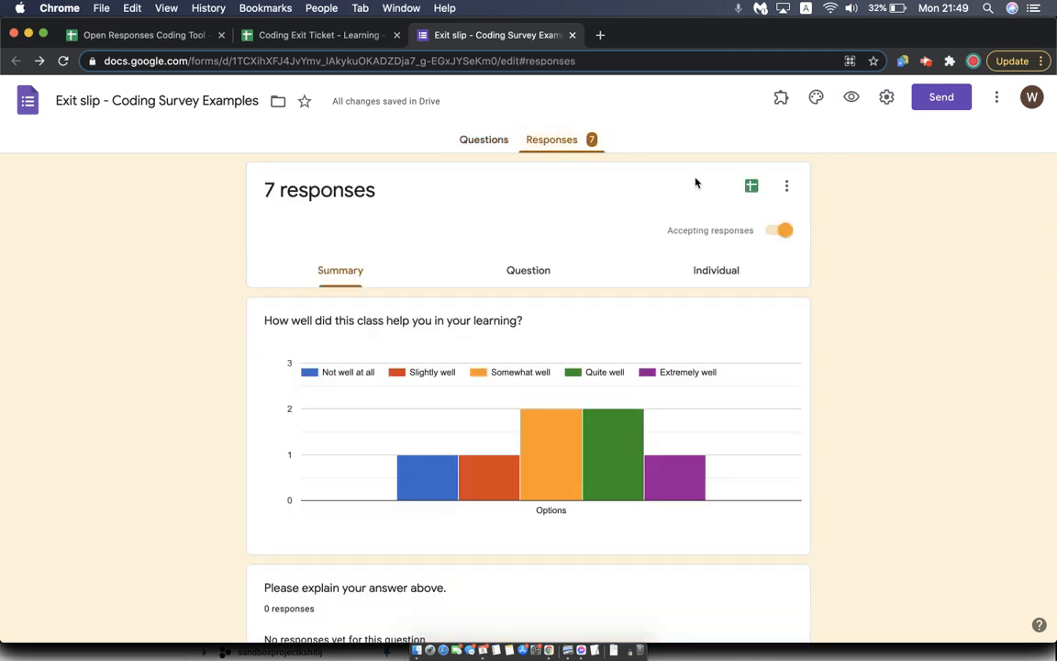
pyautogui.click(748, 188)
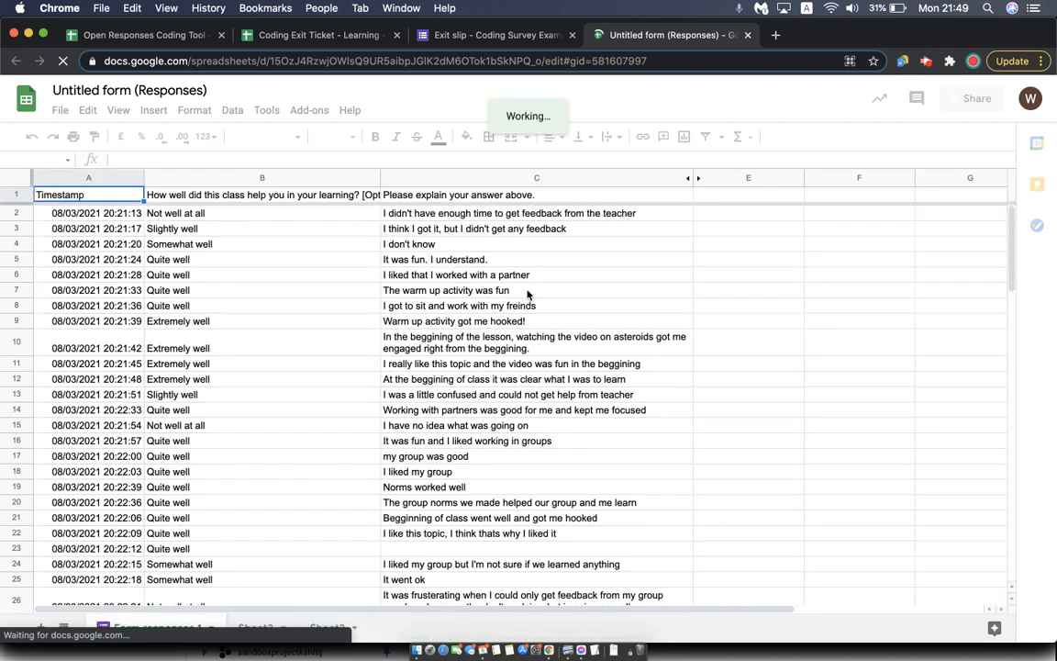
# Copy the written explanations in C2:C30 and paste them into the Coding 1 sheet of Coding Exit Ticket - Learning, starting at A3
pyautogui.click(413, 227)
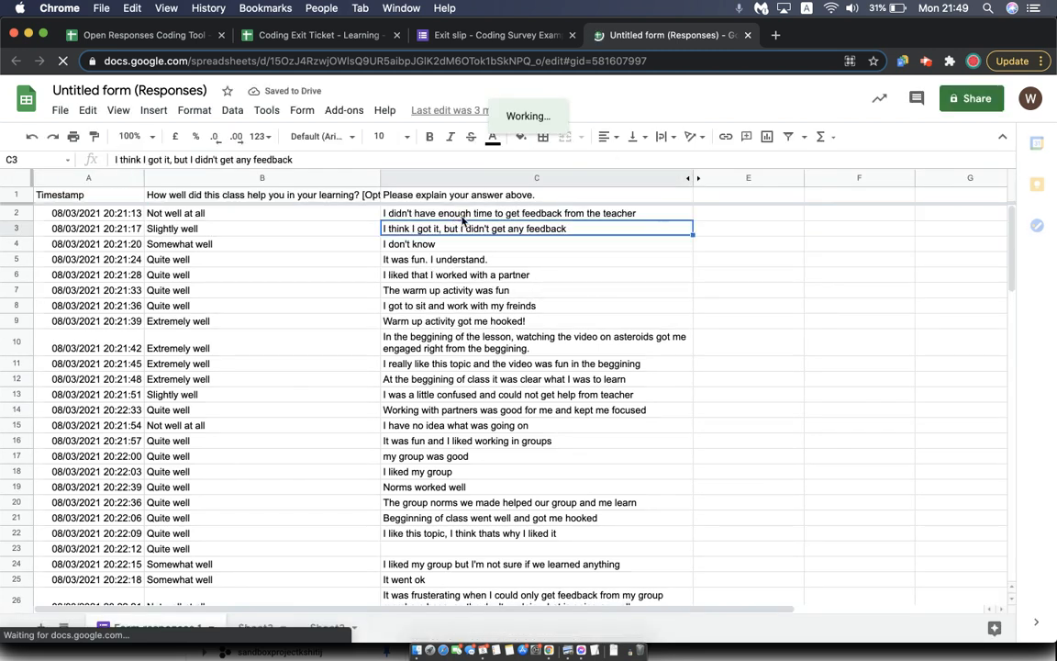
pyautogui.click(463, 215)
pyautogui.moveTo(465, 215); pyautogui.dragTo(420, 557)
pyautogui.press('super+c')
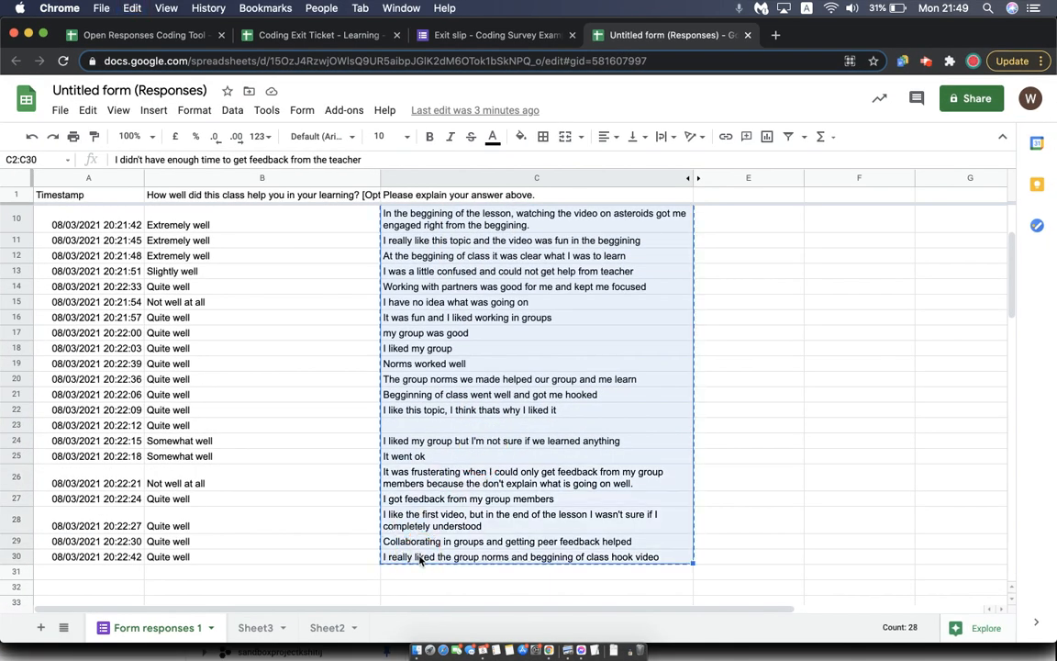
pyautogui.click(285, 40)
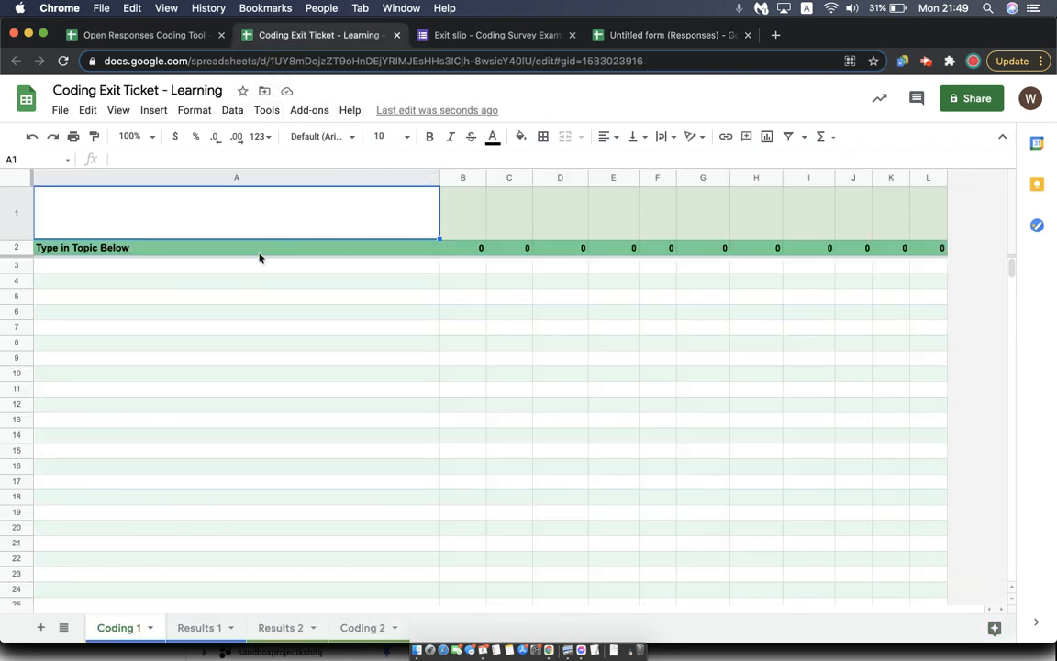
pyautogui.click(245, 266)
pyautogui.press('super+v')
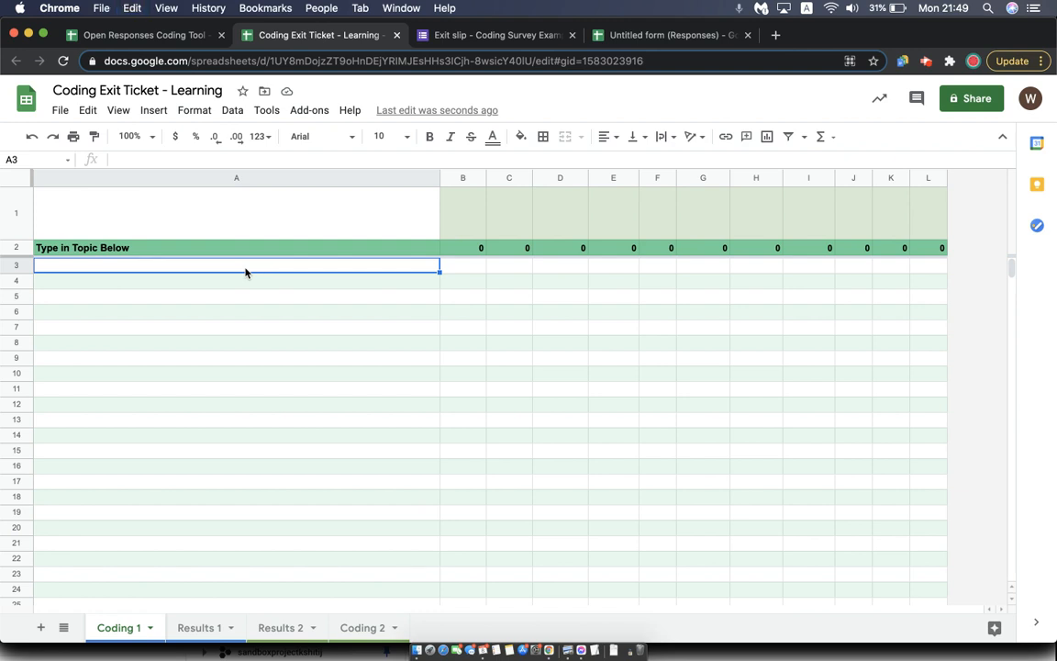
# Replace the topic placeholder in A2 with "How well did your learning go"
pyautogui.click(163, 246)
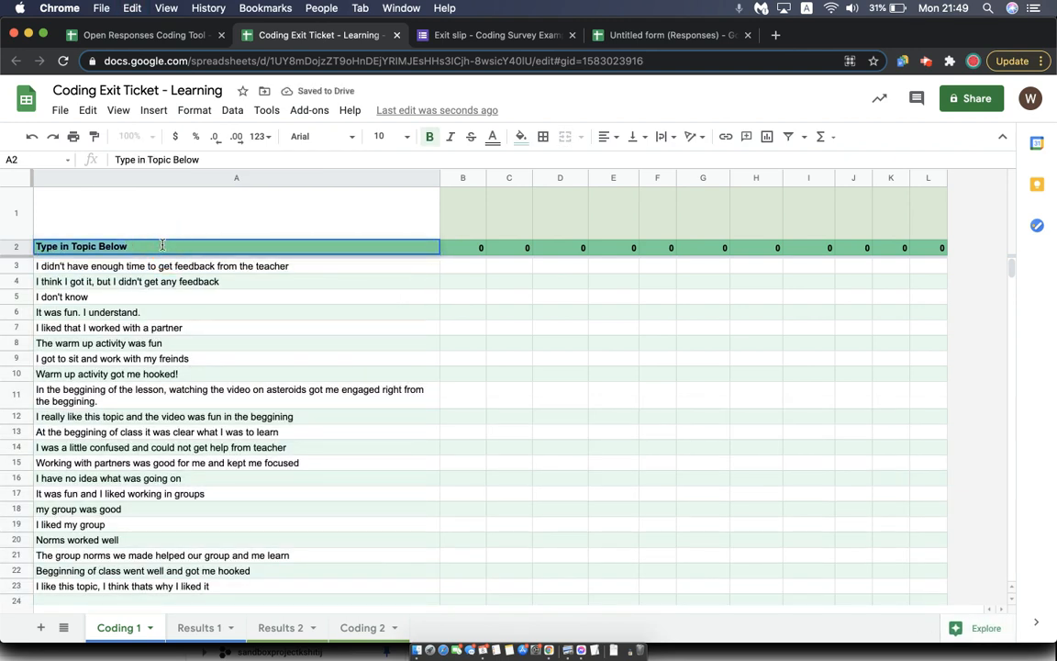
pyautogui.write('How we')
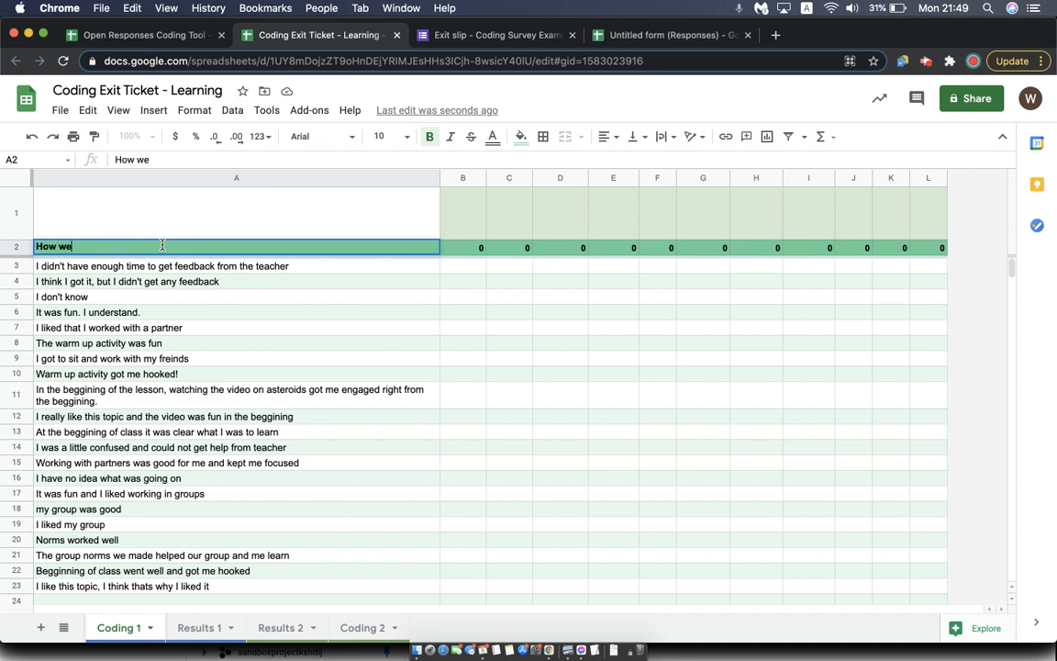
pyautogui.write('ll did your learning go')
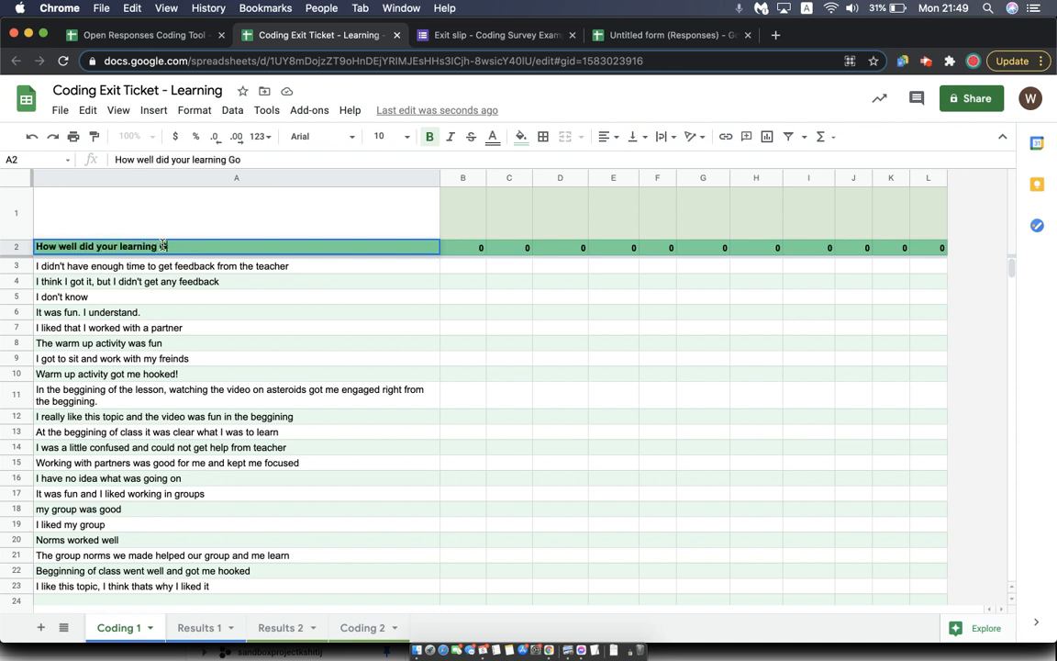
pyautogui.press('Return')
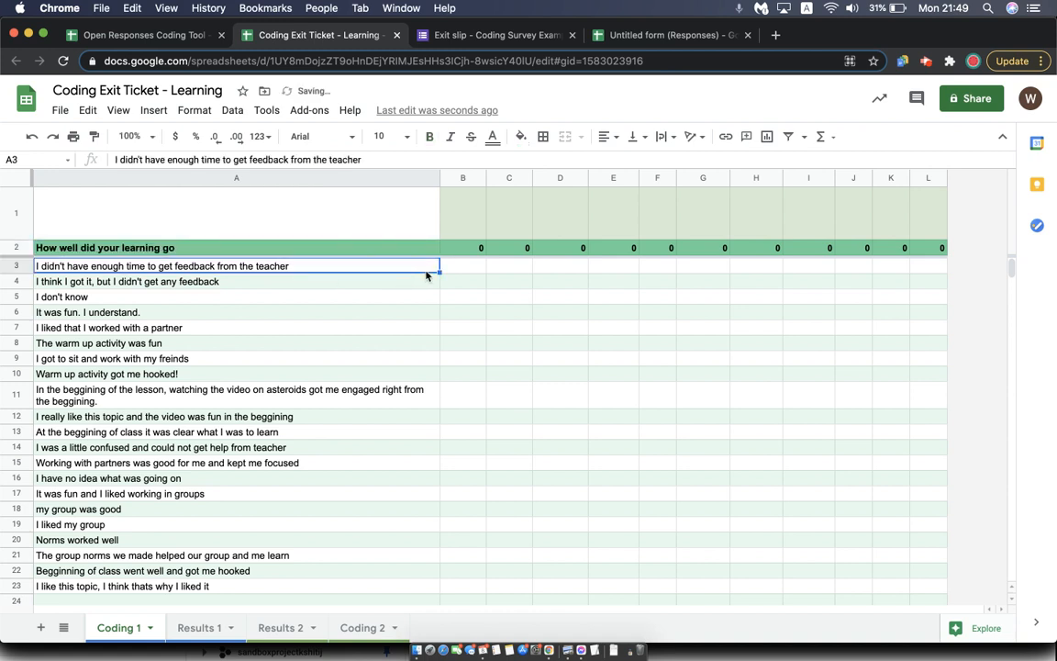
# Enter the category heading "No Feedback from teacher" in B1
pyautogui.click(461, 270)
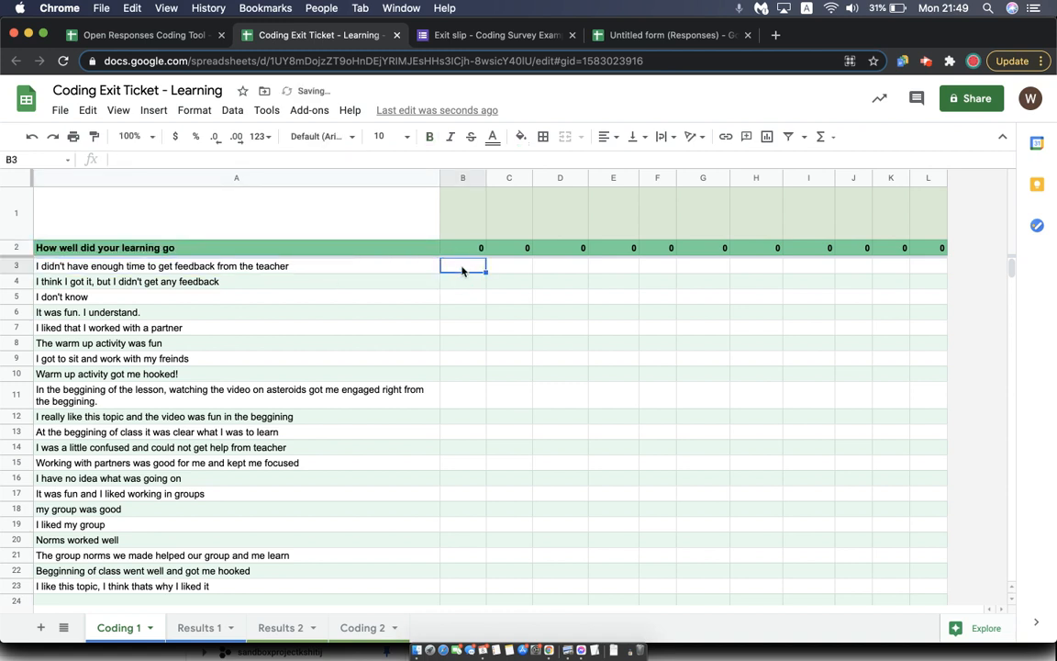
pyautogui.click(464, 214)
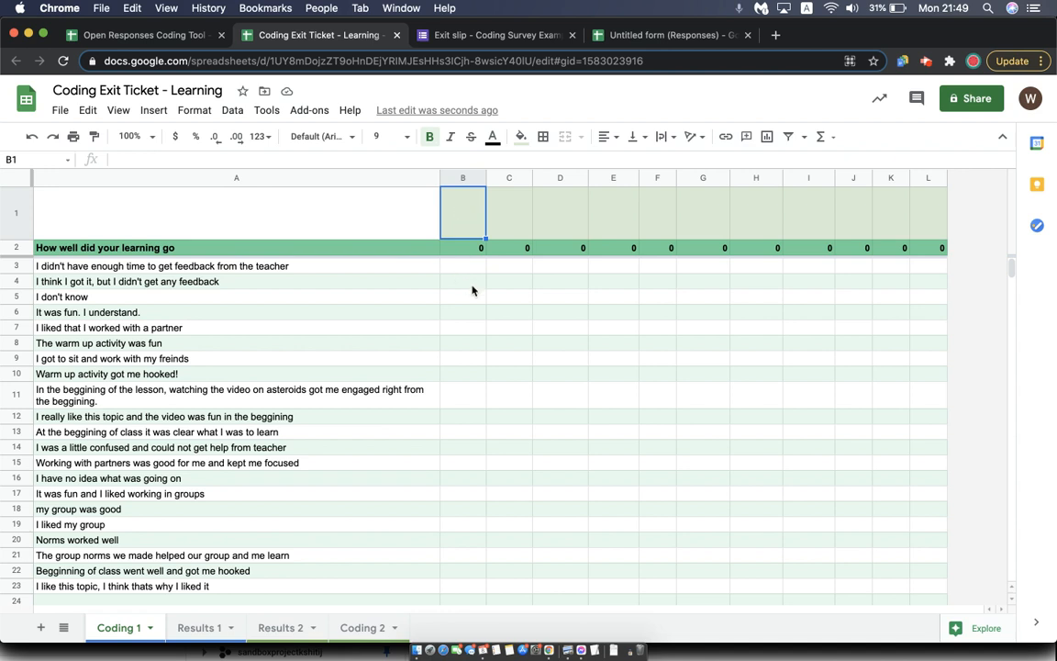
pyautogui.doubleClick(461, 214)
pyautogui.click(460, 218)
pyautogui.click(470, 309)
pyautogui.click(471, 217)
pyautogui.write('No Fee')
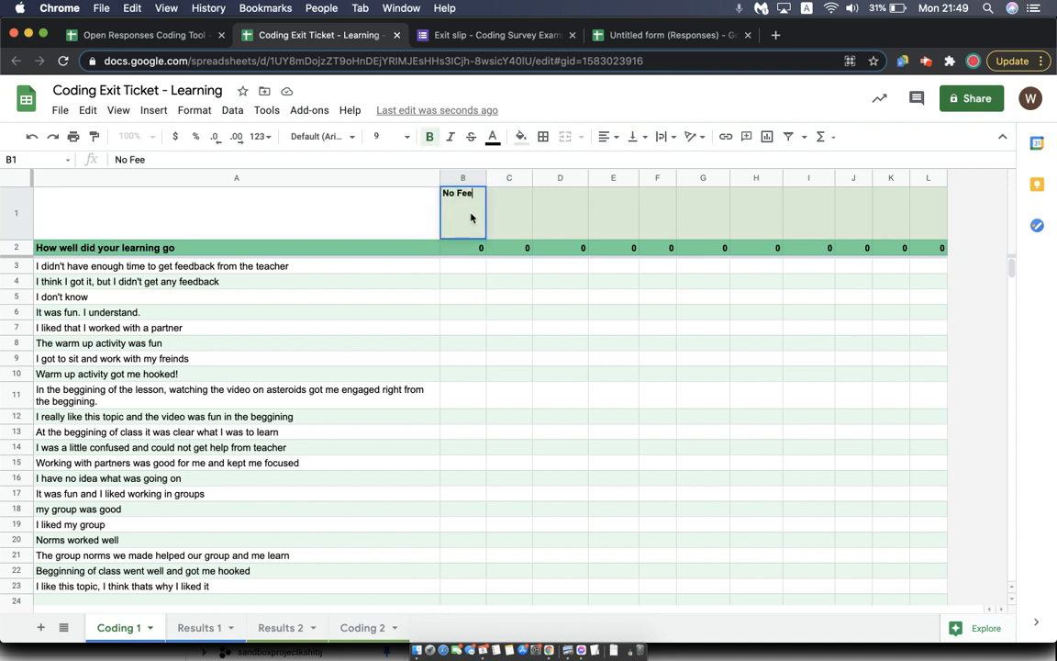
pyautogui.write('dback')
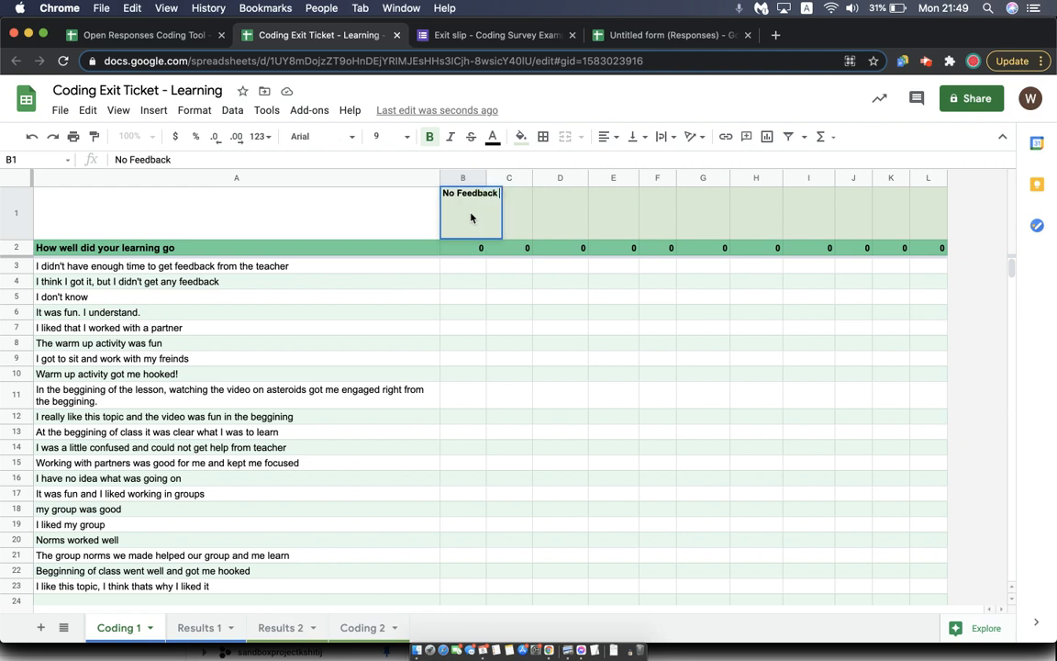
pyautogui.write(' from teacher')
pyautogui.press('Return')
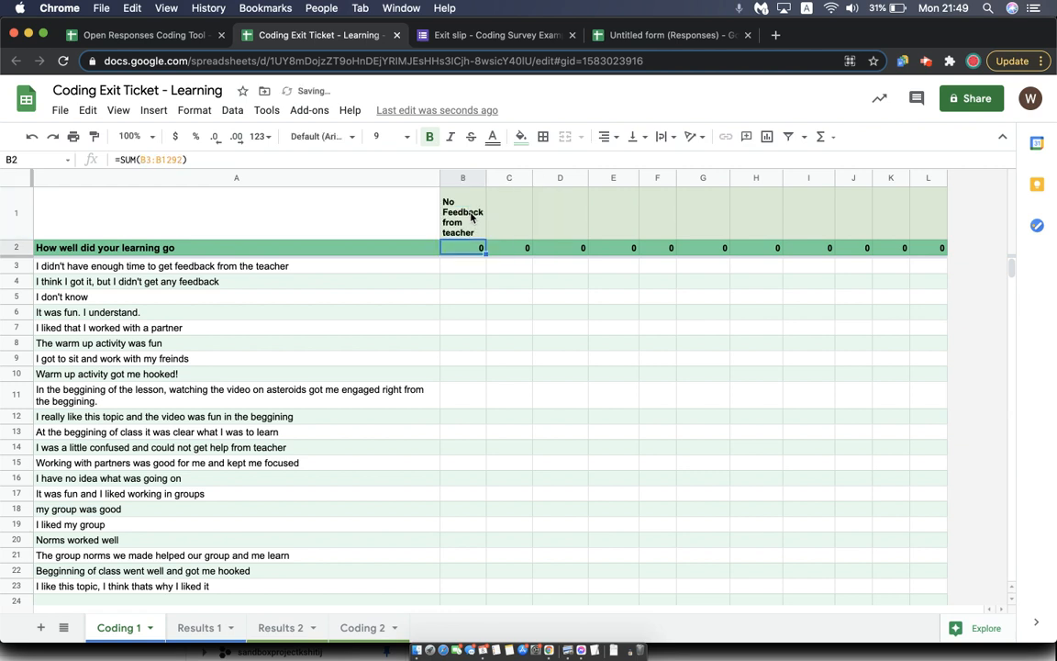
# Enter the category heading "Collaboration/Groups/Freinds" in C1
pyautogui.click(496, 228)
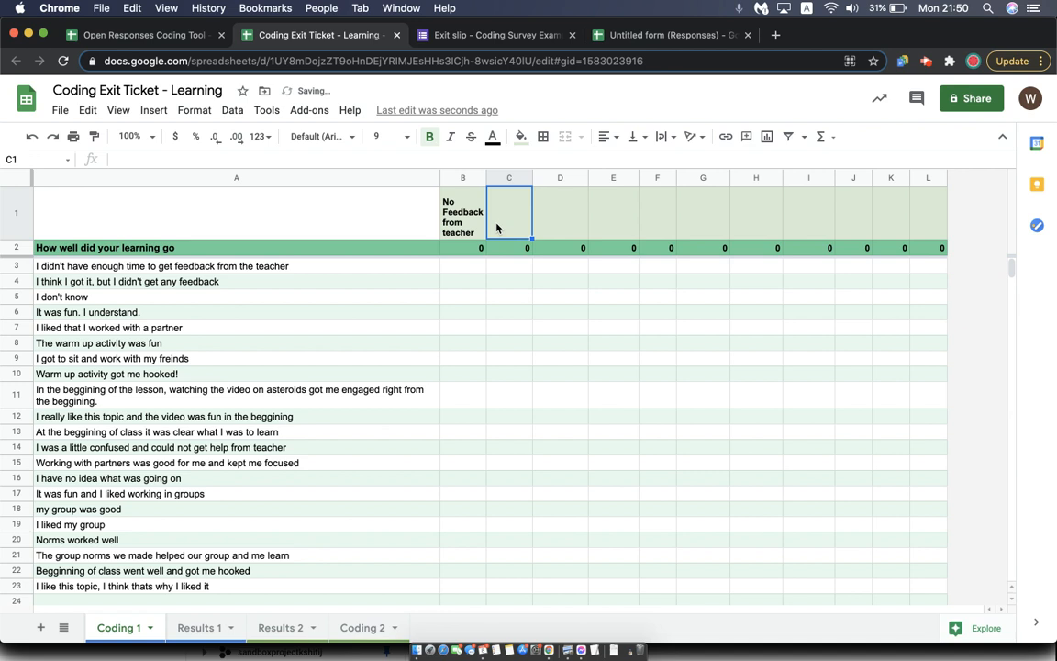
pyautogui.write('Collaboration')
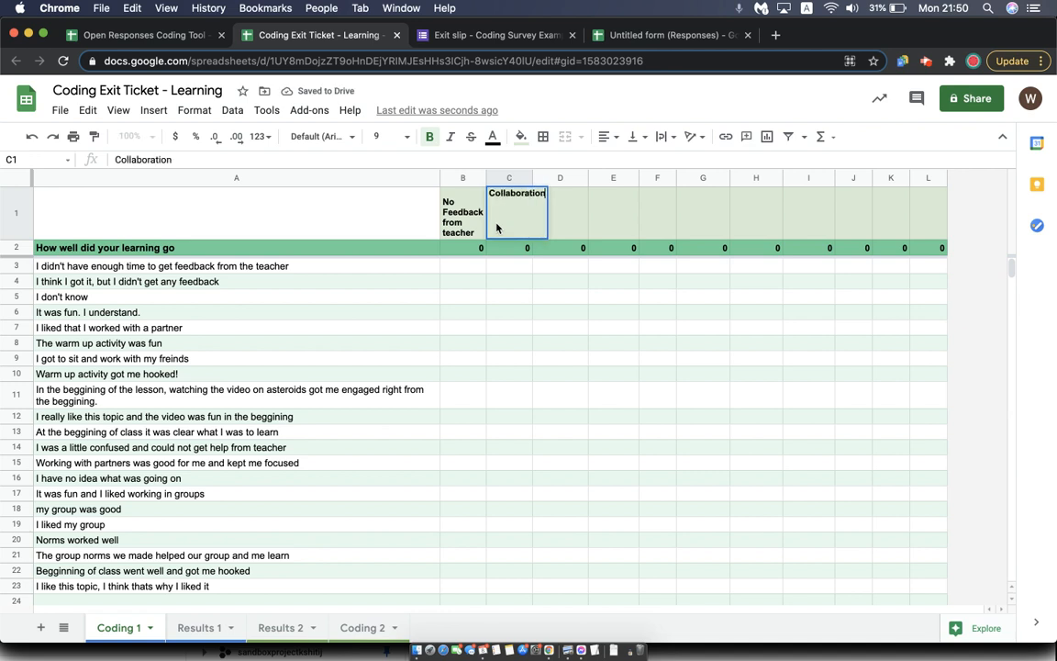
pyautogui.write('/Groups/')
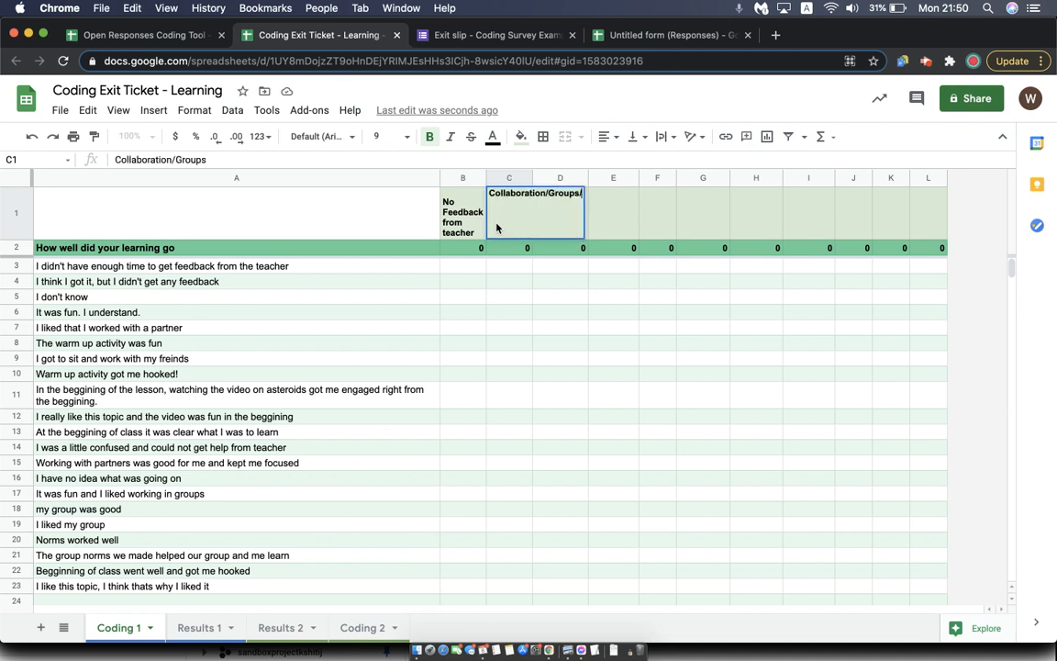
pyautogui.write('Freinds')
pyautogui.press('Return')
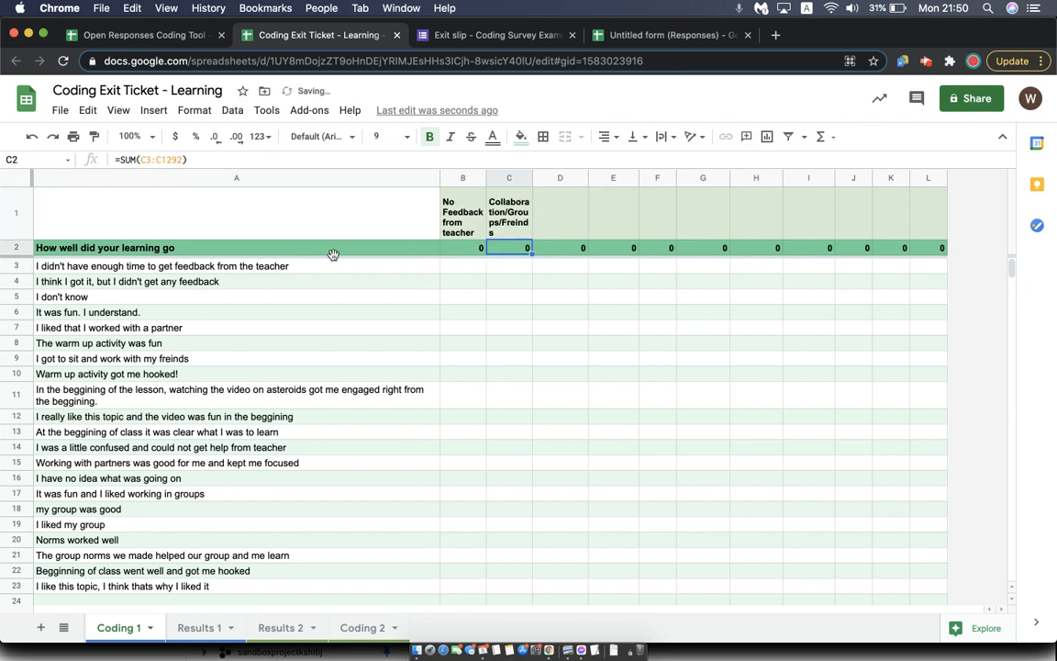
pyautogui.click(468, 271)
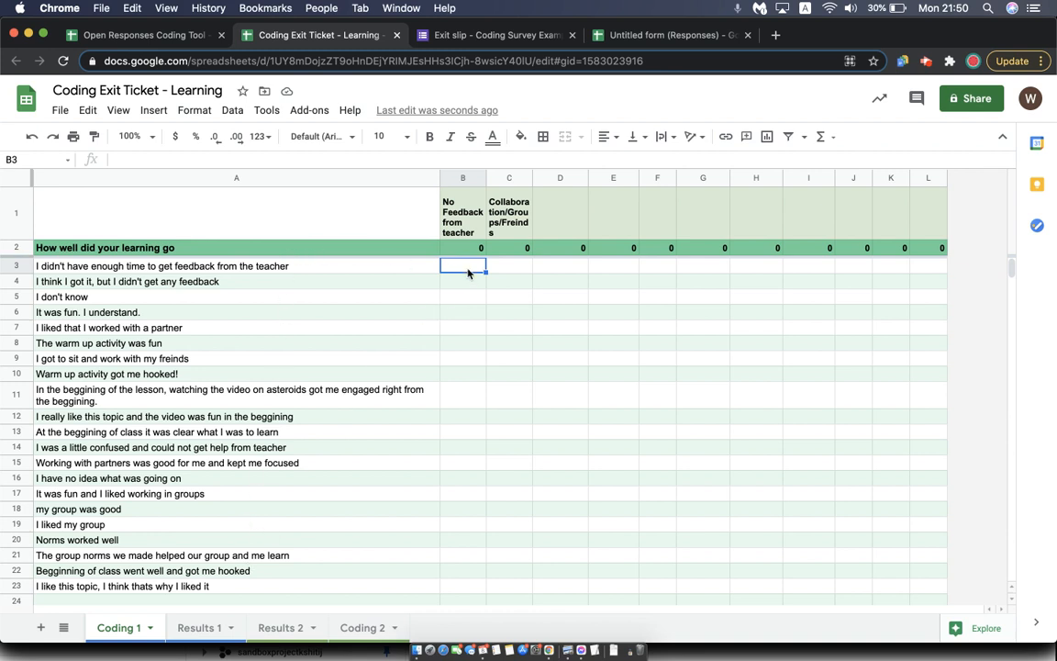
pyautogui.click(561, 212)
pyautogui.click(608, 212)
pyautogui.click(653, 214)
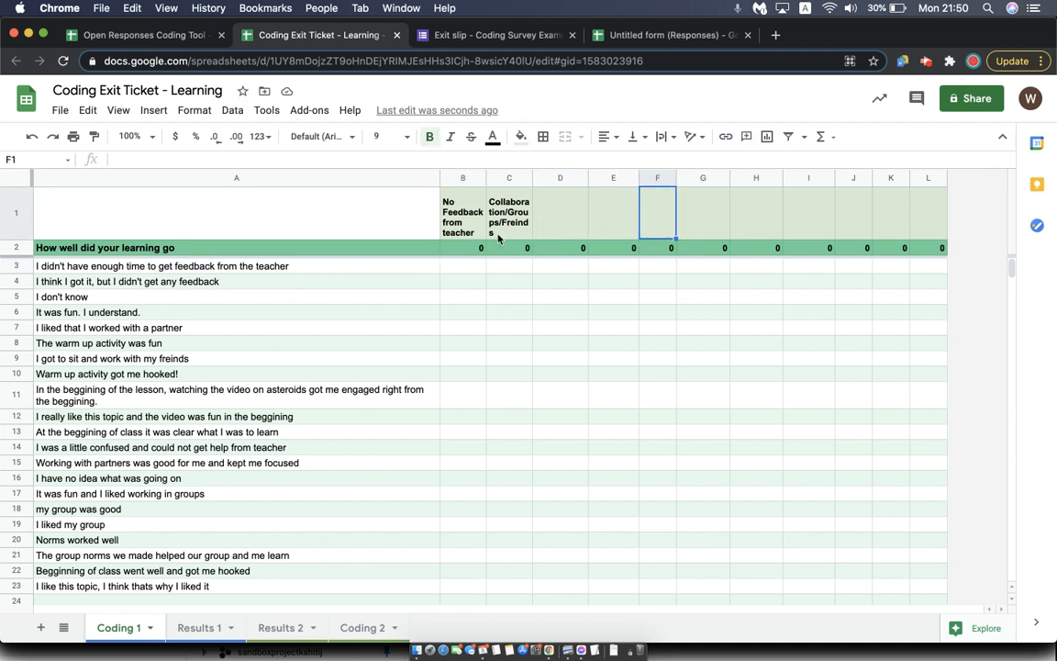
# Code the first two responses as lacking teacher feedback by entering 1 in B3 and B4
pyautogui.click(456, 272)
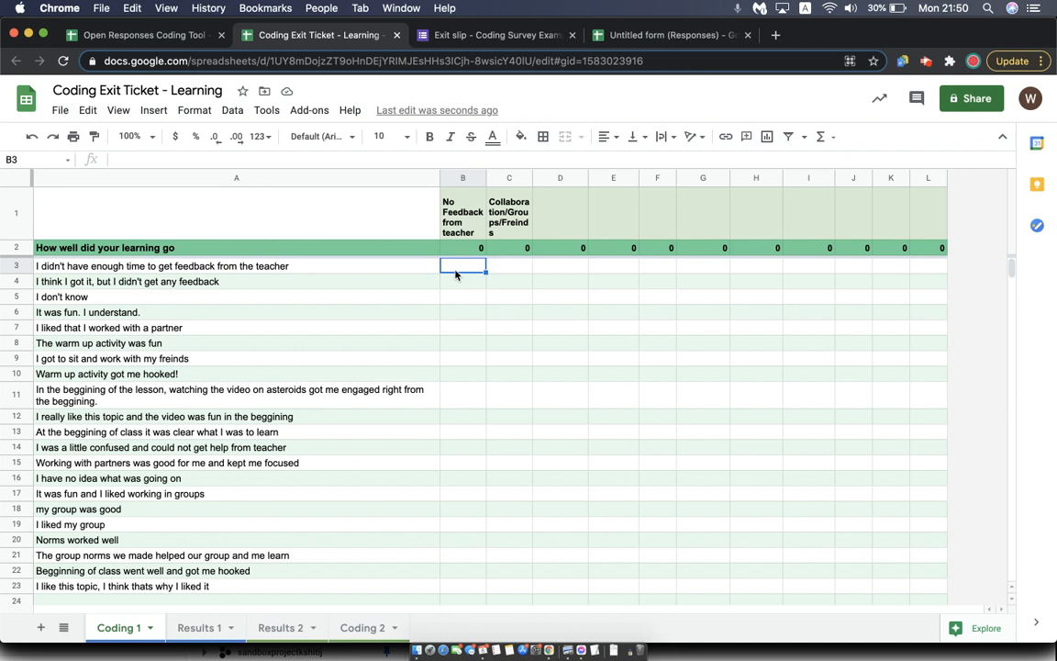
pyautogui.write('1')
pyautogui.press('Return')
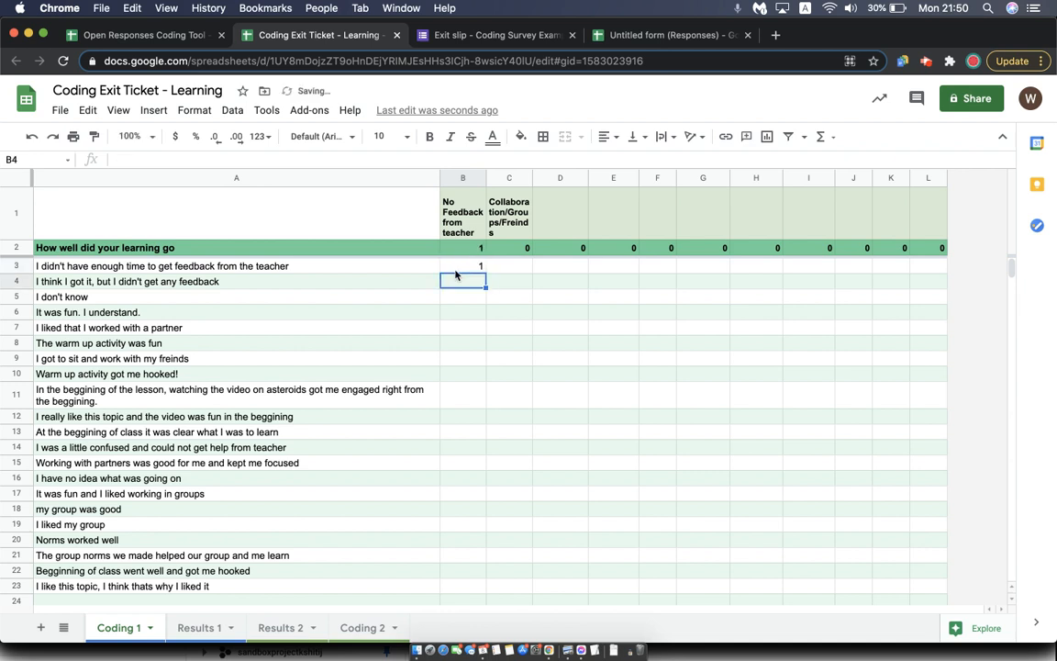
pyautogui.write('1')
pyautogui.press('Return')
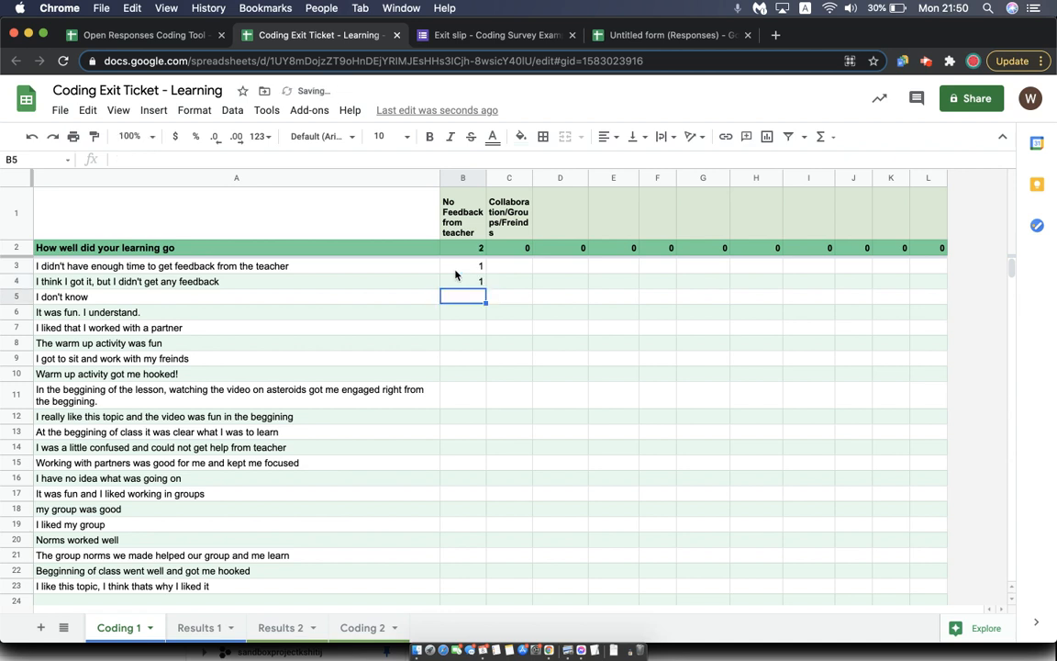
# Enter the category heading "Random" in D1
pyautogui.click(566, 220)
pyautogui.write('Random')
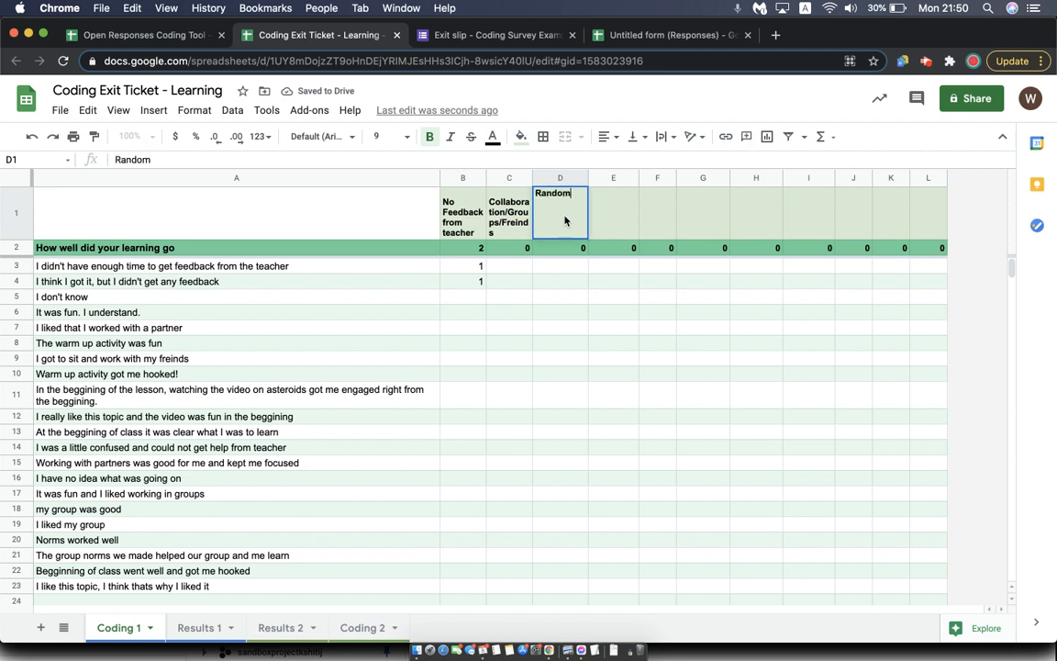
pyautogui.press('Return')
# Change the category heading in D1 to "Unsure"
pyautogui.click(565, 221)
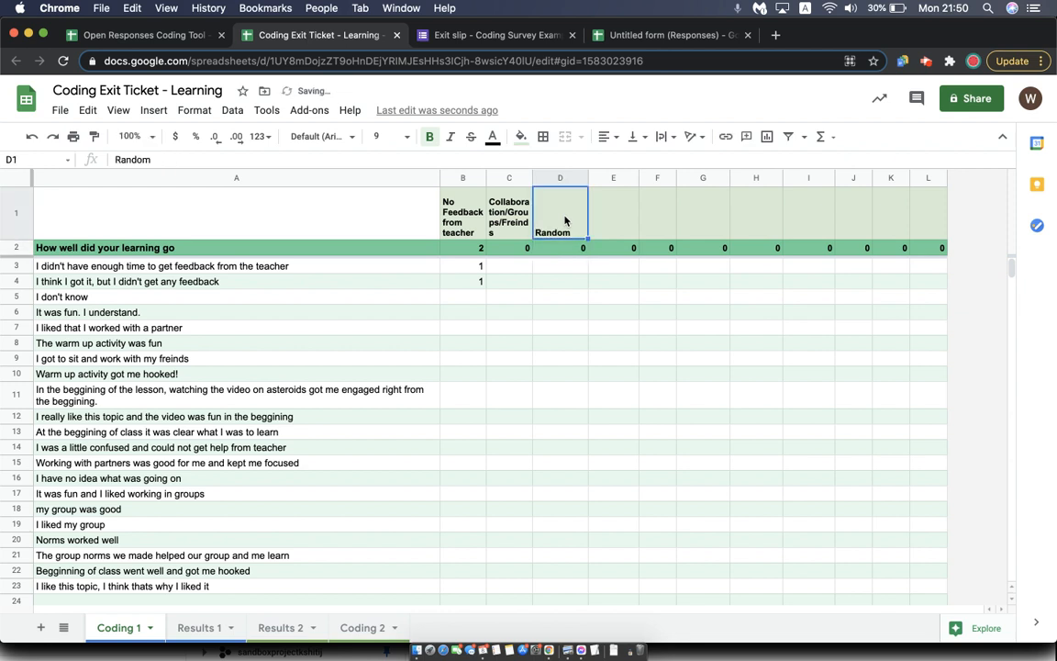
pyautogui.click(565, 221)
pyautogui.write('Unsu')
pyautogui.press('Return')
# Code the "I don't know" response as Unsure by entering 1 in D5
pyautogui.press('Down')
pyautogui.press('Down')
pyautogui.press('Down')
pyautogui.write('1')
pyautogui.press('Return')
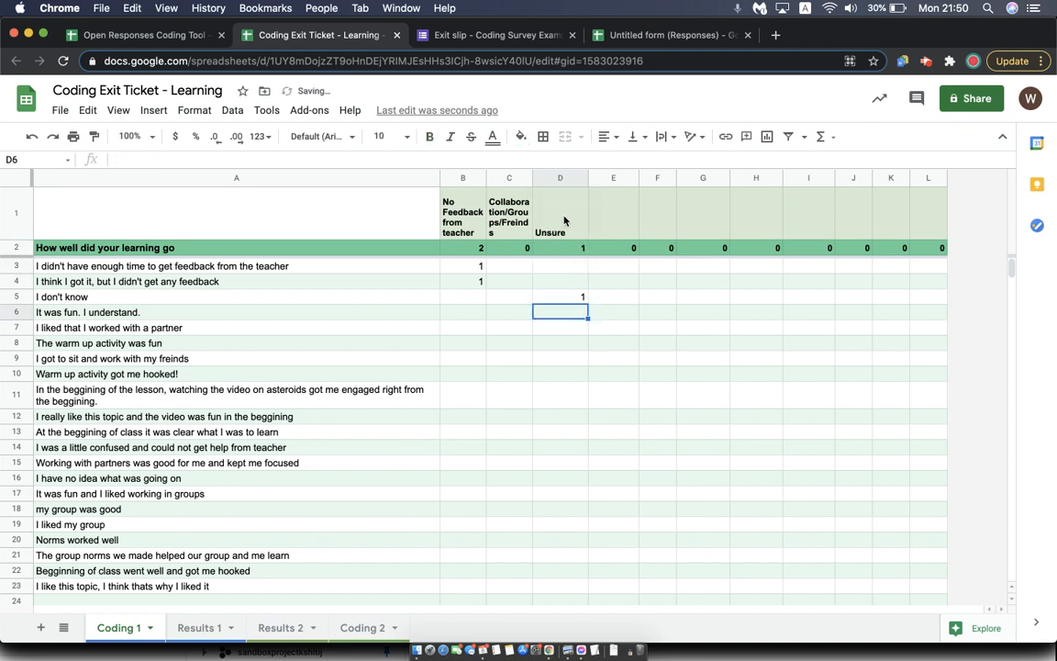
# Enter the category headings "Fun" in E1 and "Understood" in F1
pyautogui.click(626, 212)
pyautogui.write('Fun')
pyautogui.press('Tab')
pyautogui.write('Understood')
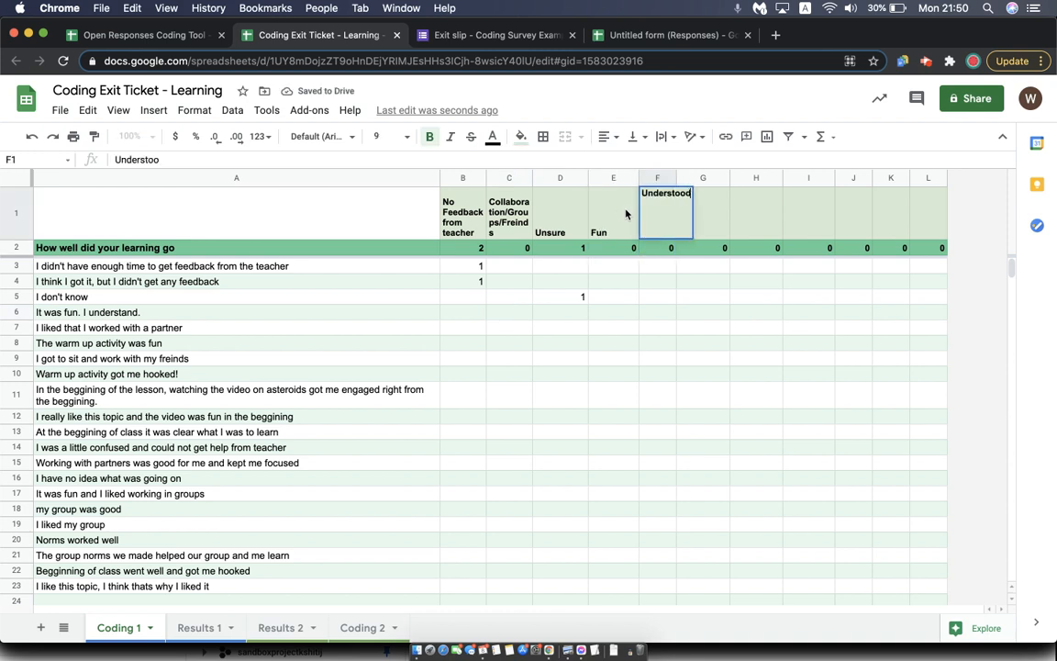
pyautogui.press('Return')
# Code the "It was fun. I understand." response as Fun and Understood by entering 1 in E6 and F6
pyautogui.click(610, 314)
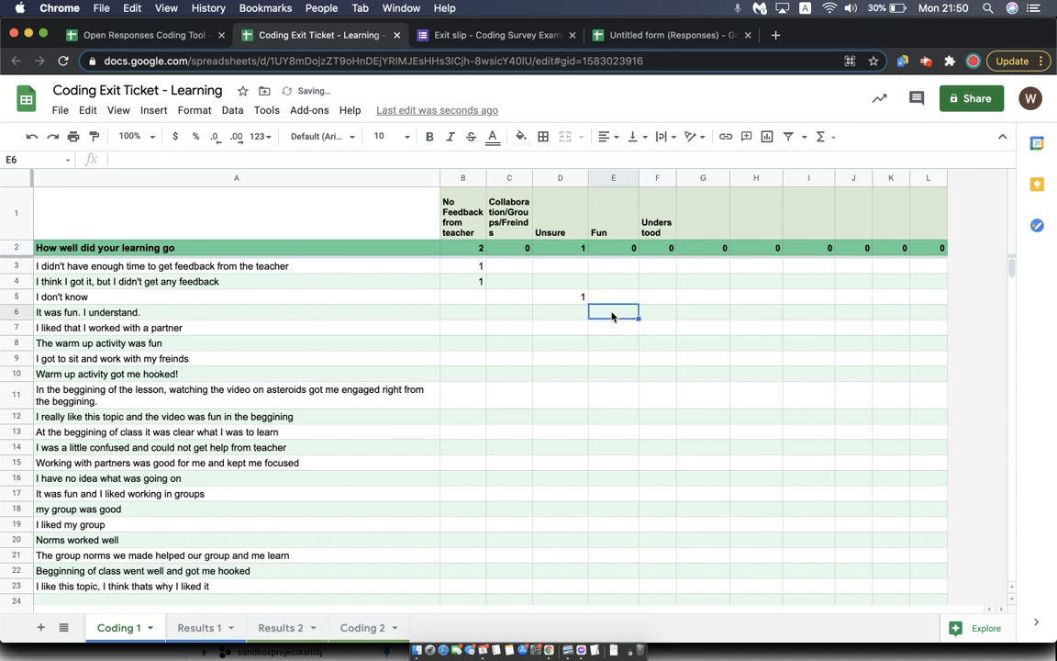
pyautogui.write('1')
pyautogui.press('Tab')
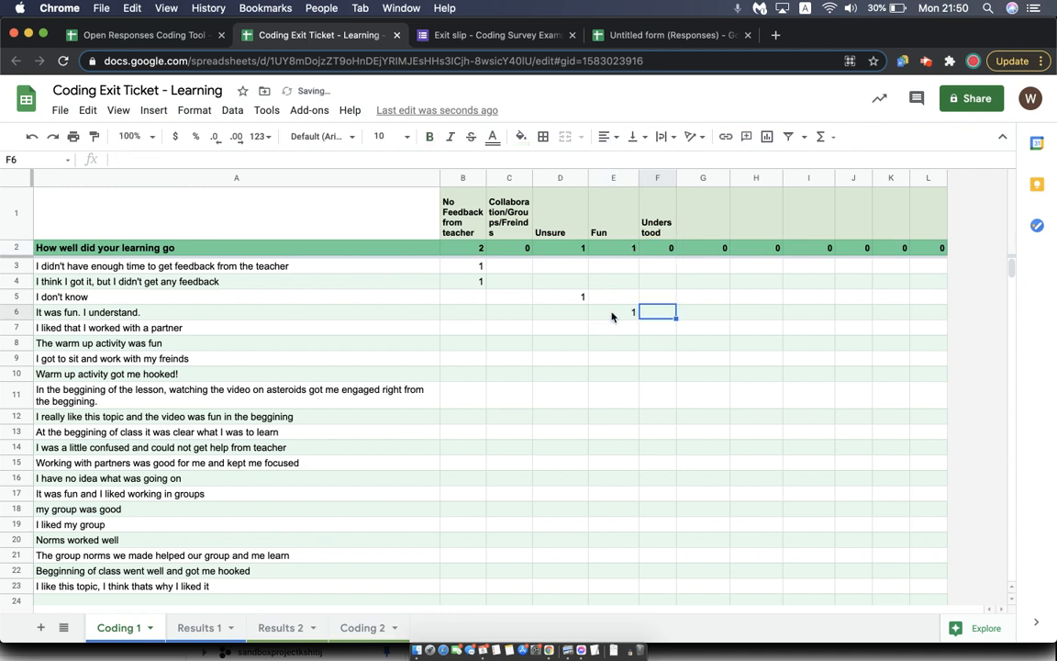
pyautogui.write('1')
pyautogui.press('Return')
# Code the "I liked that I worked with a partner" response under Collaboration/Groups/Freinds by entering 1 in C7
pyautogui.press('Left')
pyautogui.press('Left')
pyautogui.press('Left')
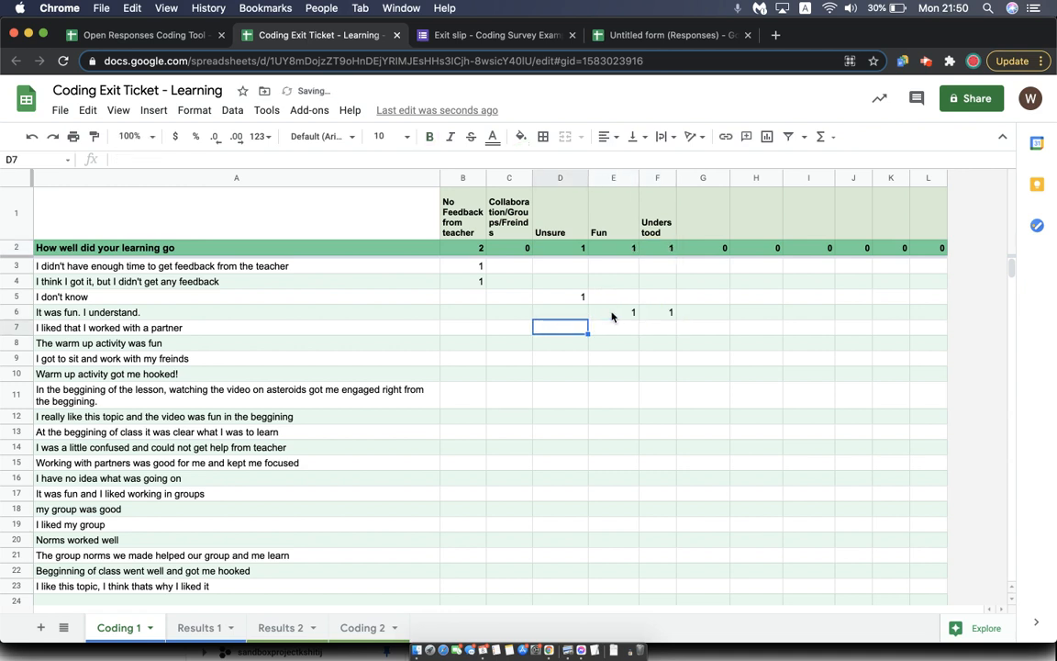
pyautogui.write('1')
pyautogui.press('Return')
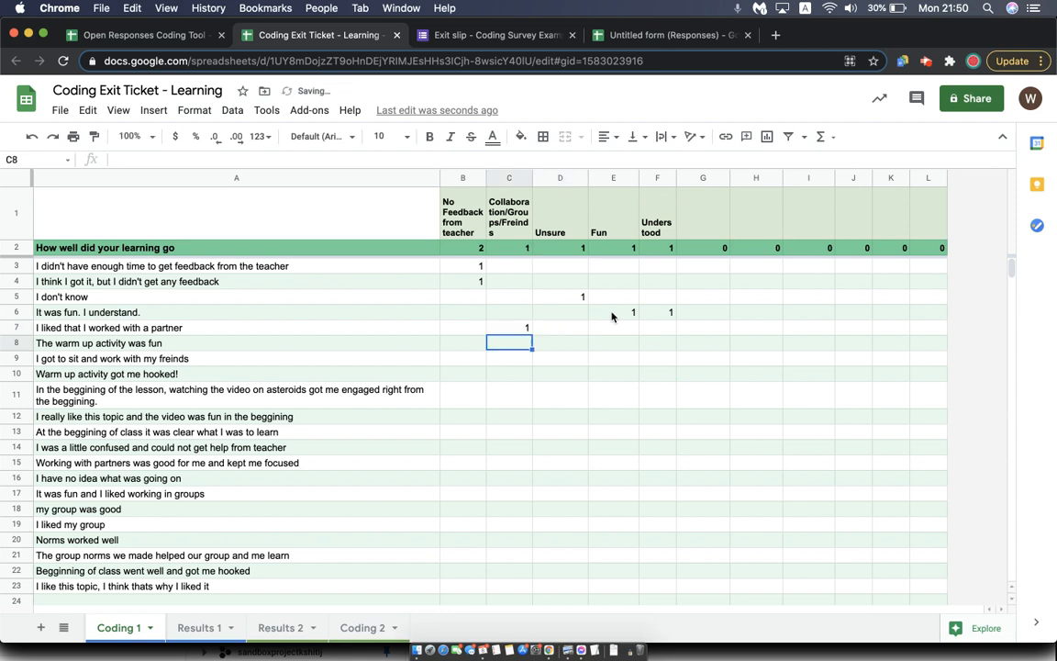
# Enter the category heading "Warm Up activity" in G1 and code "The warm up activity was fun" with 1 in G8
pyautogui.click(691, 207)
pyautogui.write('Warm Up a')
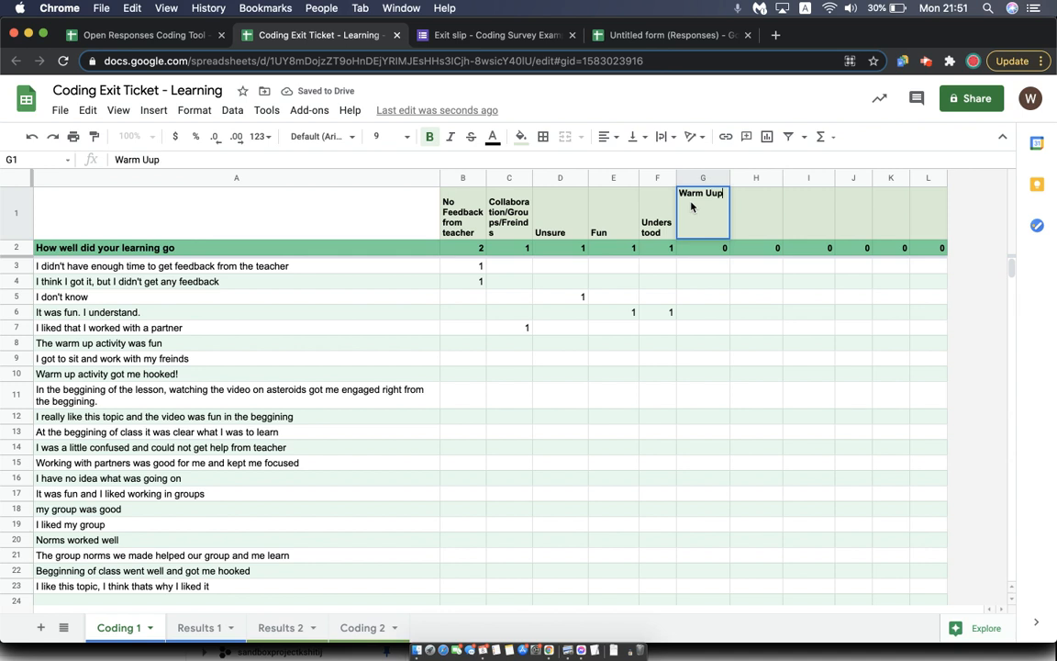
pyautogui.write('ctivity')
pyautogui.press('Return')
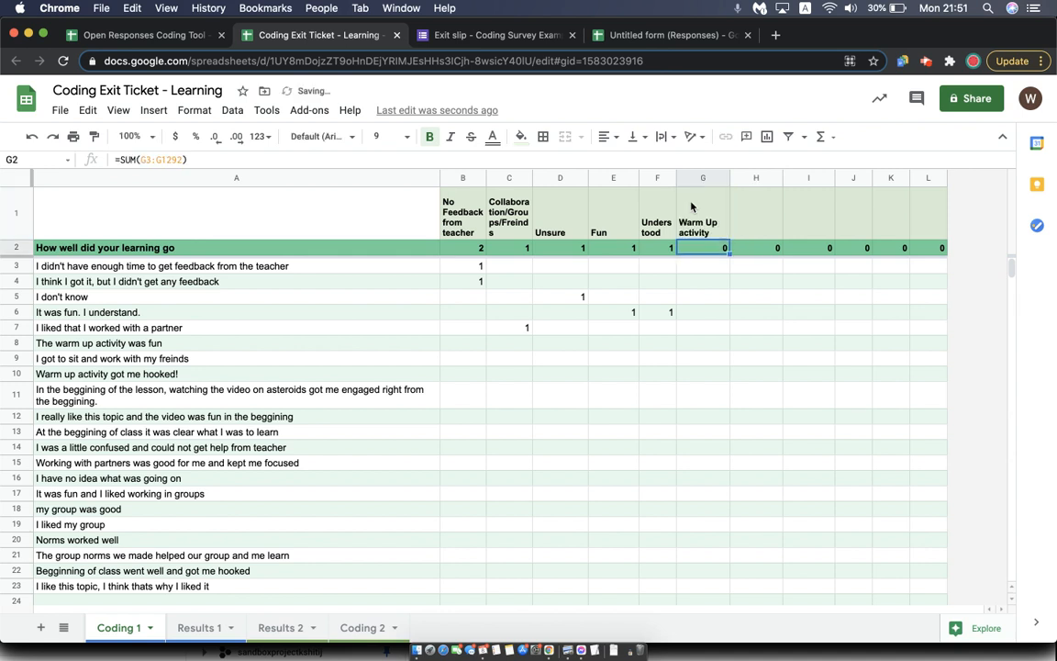
pyautogui.click(702, 345)
pyautogui.write('1')
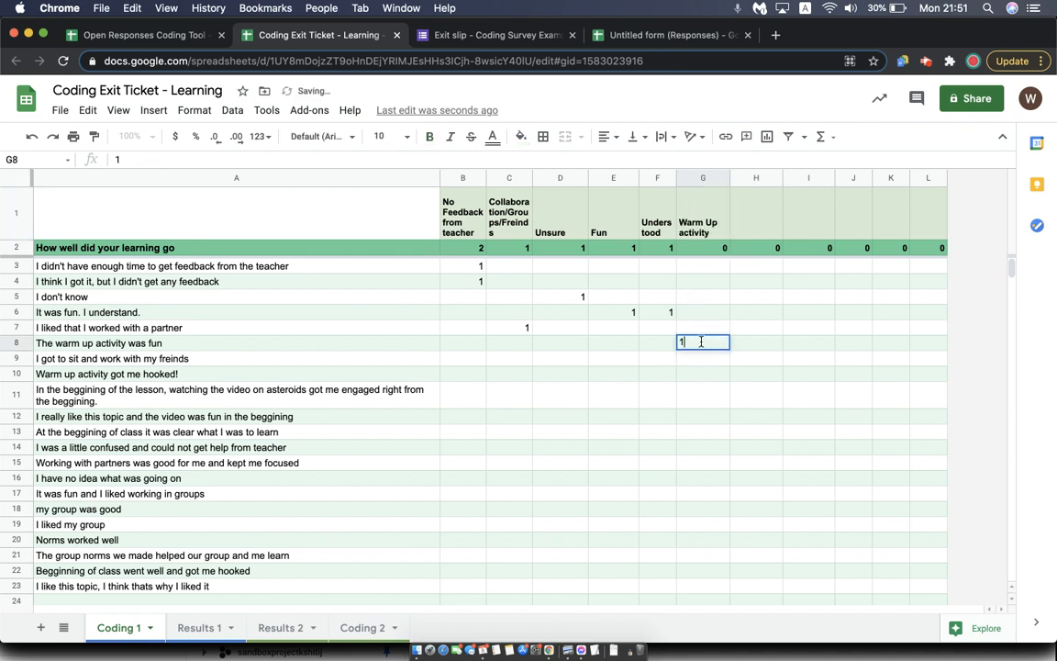
# Code the "I got to sit and work with my freinds" response under Collaboration/Groups/Freinds by entering 1 in C9
pyautogui.press('Left')
pyautogui.press('Left')
pyautogui.press('Left')
pyautogui.press('Left')
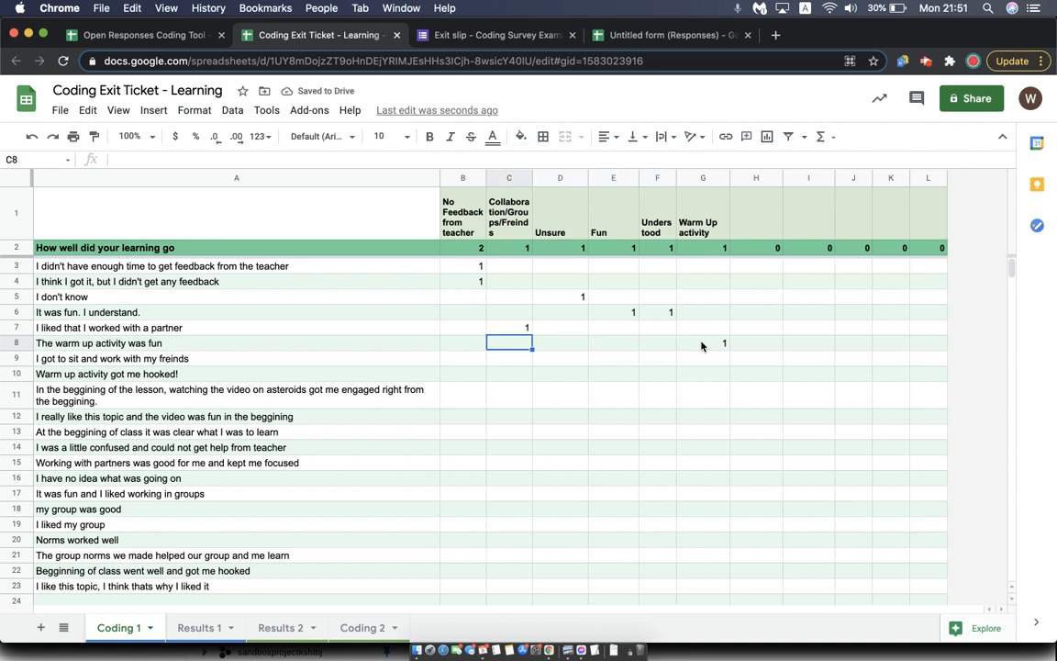
pyautogui.press('Down')
pyautogui.write('1')
pyautogui.press('Return')
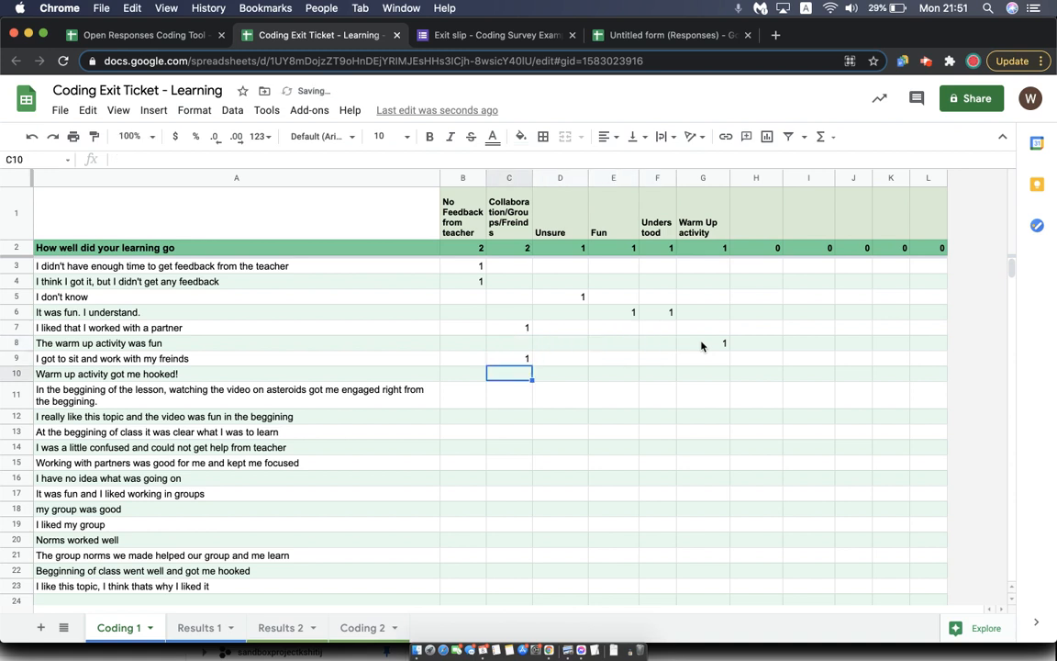
# Code the hooked-by-warm-up and asteroid video responses as Warm Up activity by entering 1 in G10 and G11
pyautogui.press('Right')
pyautogui.press('Right')
pyautogui.press('Right')
pyautogui.press('Right')
pyautogui.write('1')
pyautogui.press('Return')
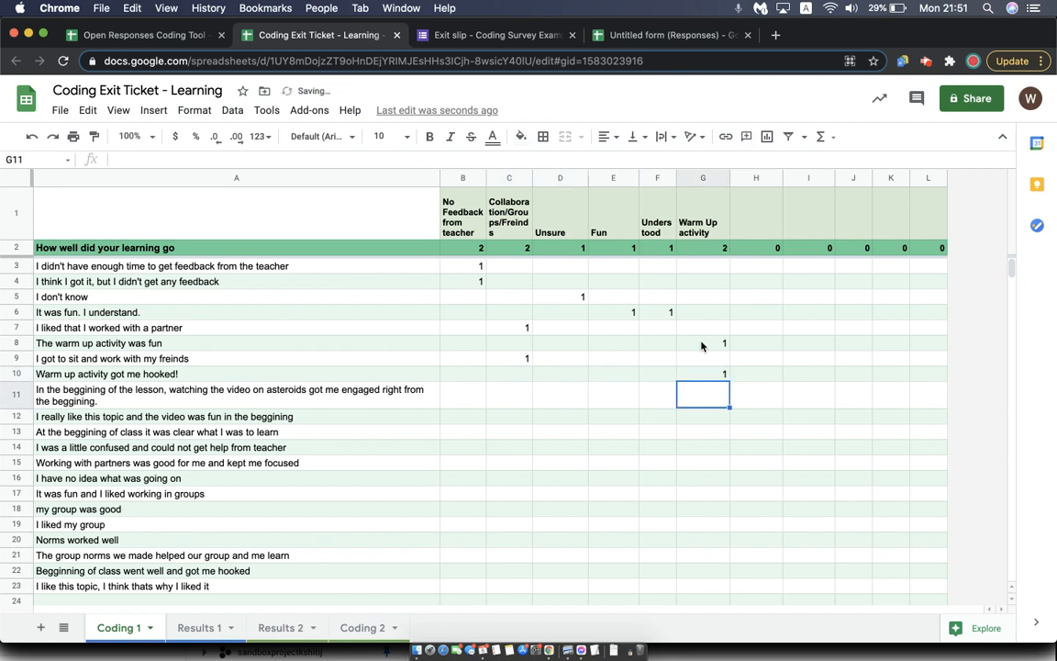
pyautogui.press('Left')
pyautogui.press('Right')
pyautogui.write('1')
pyautogui.press('Return')
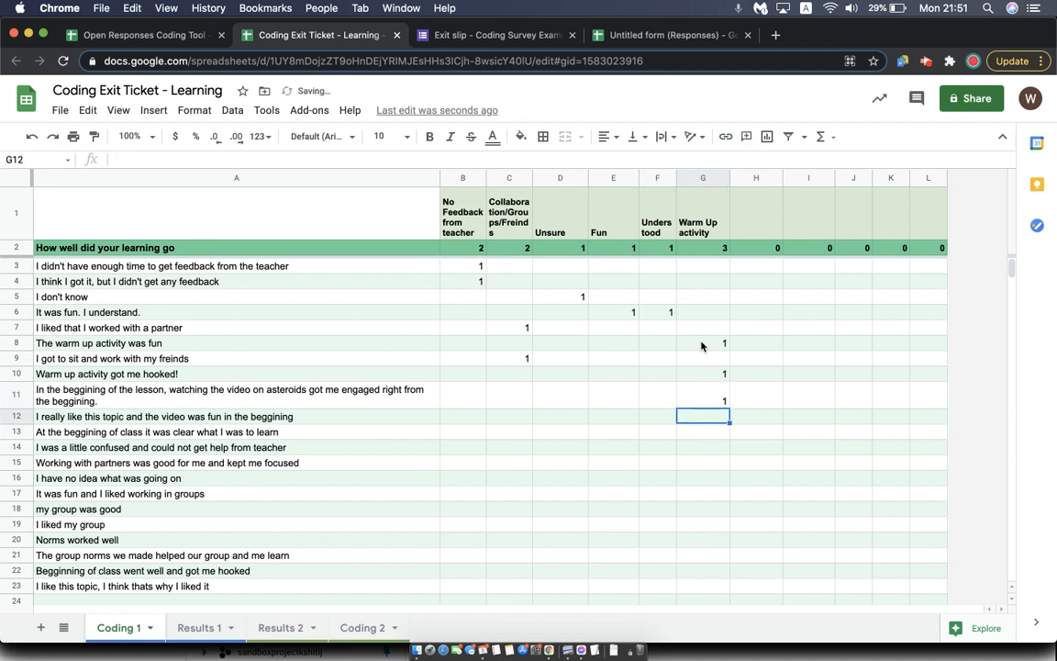
# Code the "I really like this topic" response in row 12 as Fun and Warm Up activity by entering 1 in E12 and G12
pyautogui.press('Left')
pyautogui.press('Left')
pyautogui.press('Left')
pyautogui.press('Left')
pyautogui.press('Right')
pyautogui.press('Right')
pyautogui.press('Right')
pyautogui.press('Right')
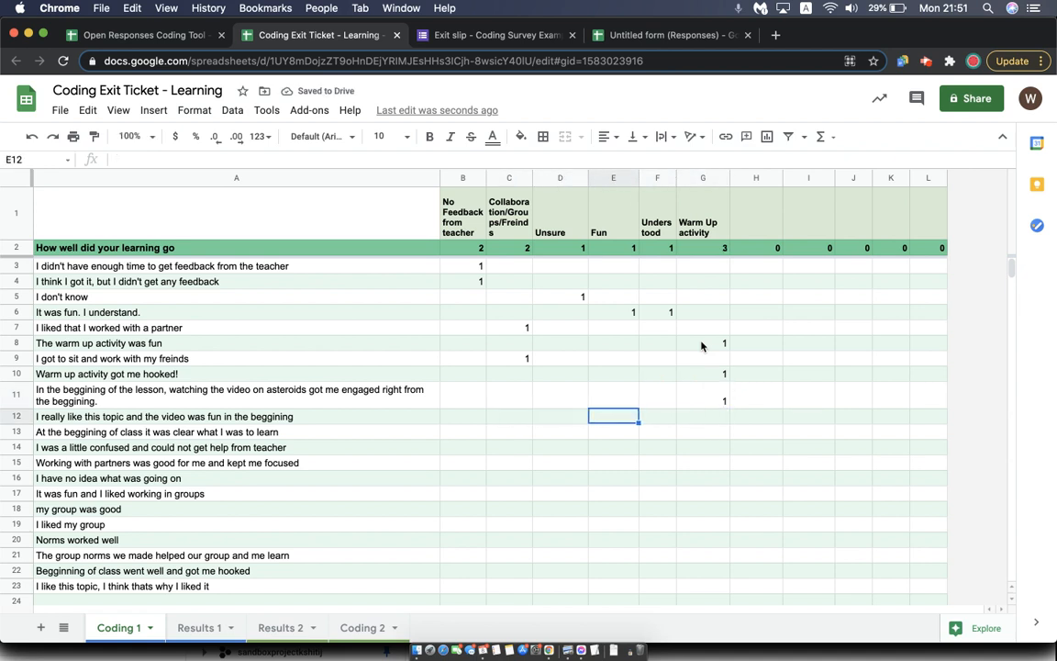
pyautogui.write('1')
pyautogui.press('Left')
pyautogui.press('Left')
pyautogui.write('1')
pyautogui.press('Return')
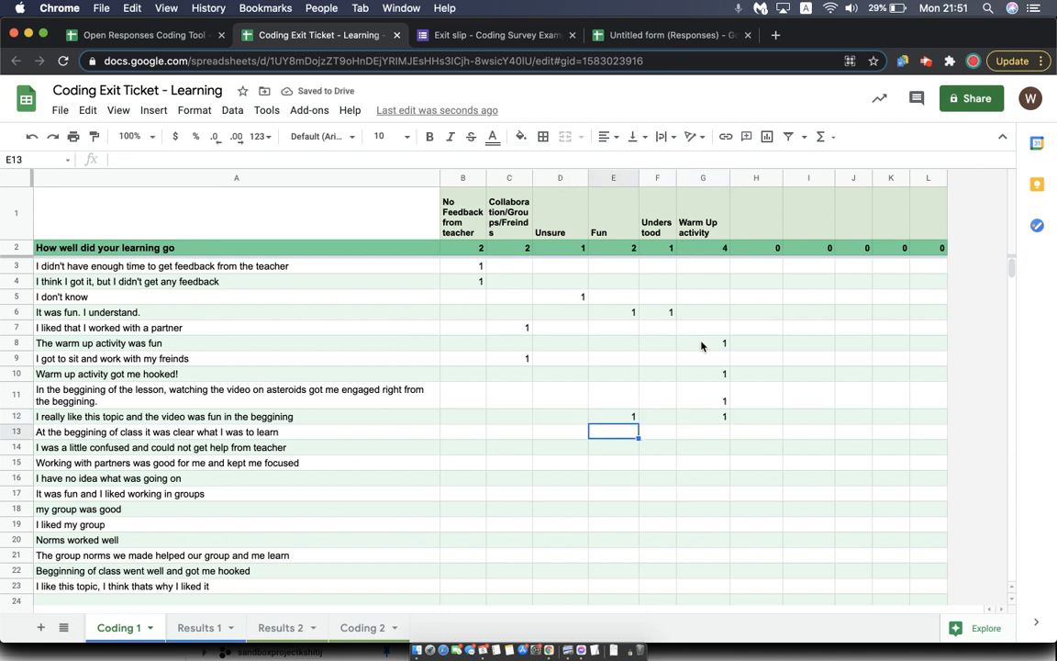
# Enter the category heading "Clear learning targets" in H1, correcting its spelling
pyautogui.click(748, 218)
pyautogui.write('Clea')
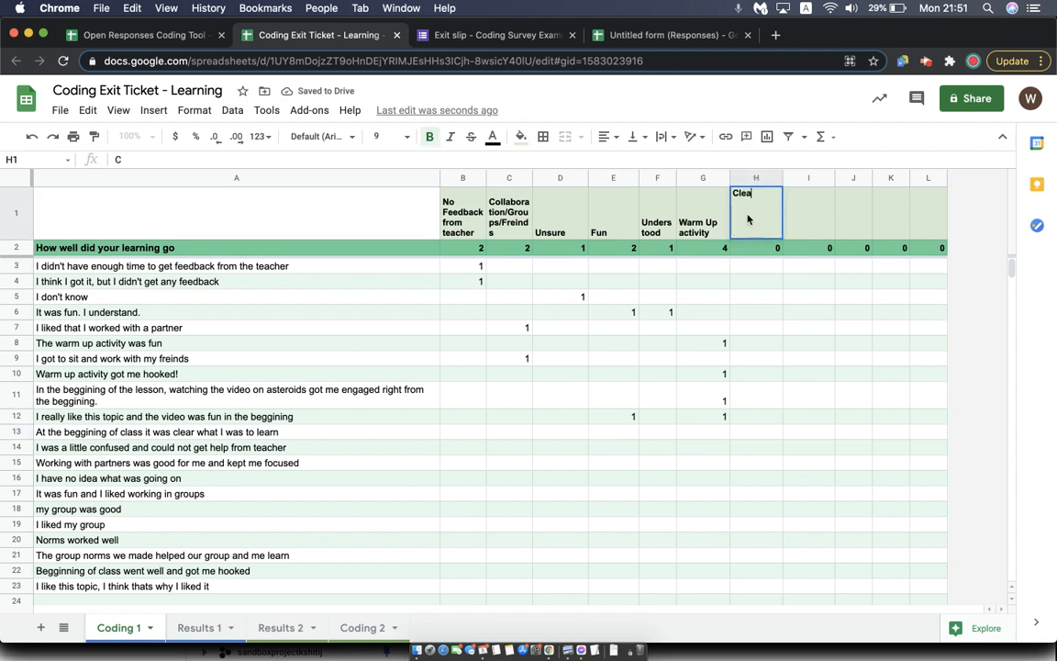
pyautogui.write('r learning targerts')
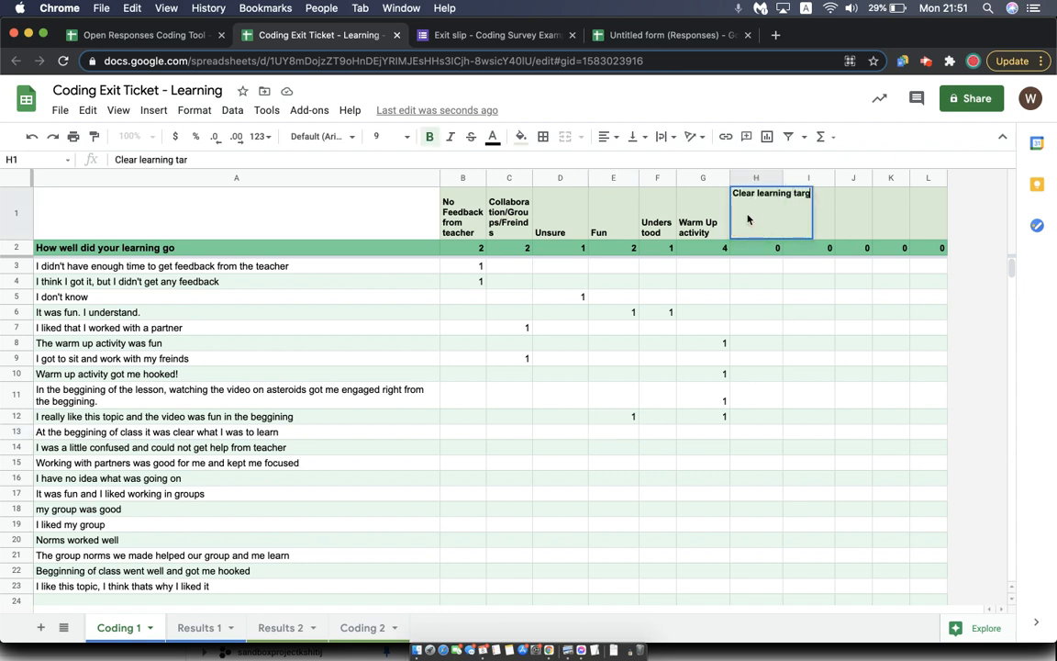
pyautogui.press('Return')
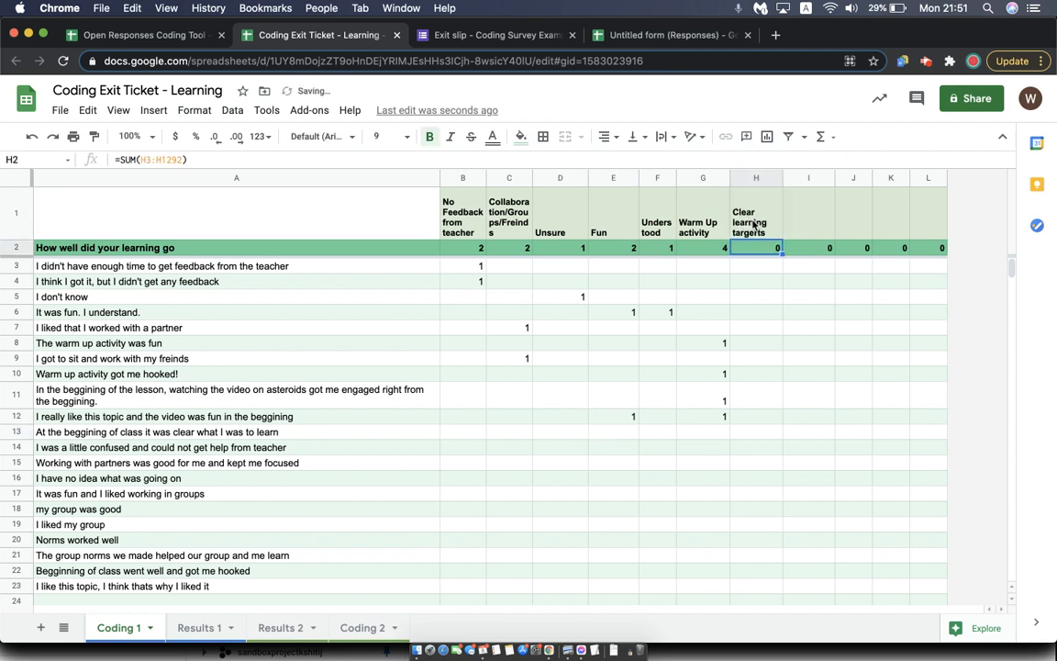
pyautogui.doubleClick(764, 225)
pyautogui.press('BackSpace')
pyautogui.press('BackSpace')
pyautogui.press('BackSpace')
pyautogui.write('ts')
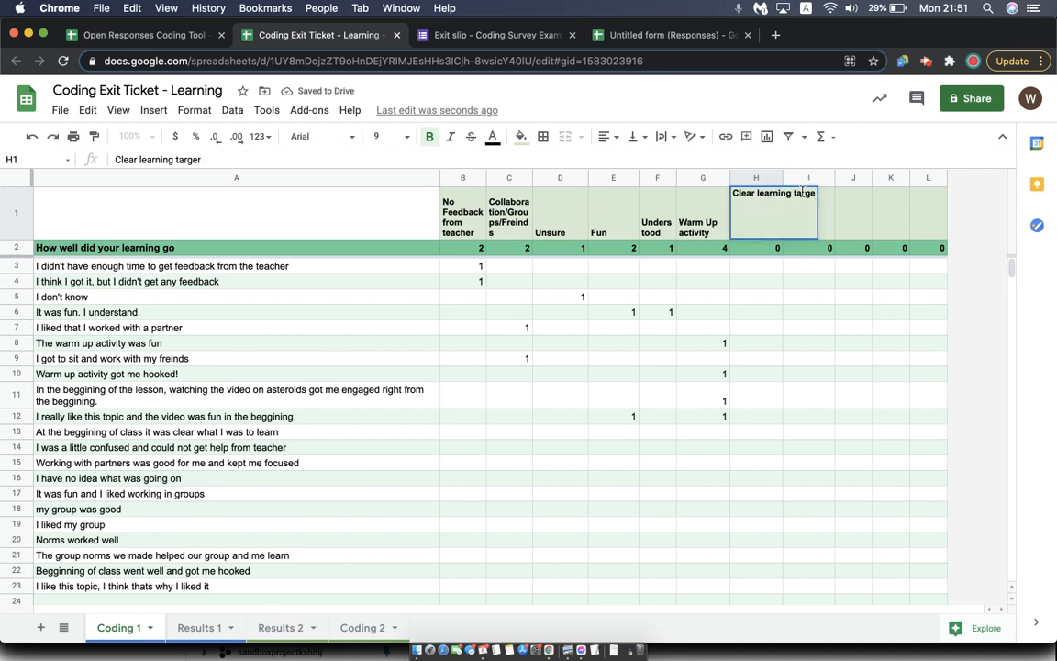
pyautogui.press('Return')
# Code the "At the beggining of class it was clear what I was to learn" response as Clear learning targets with 1 in H13
pyautogui.click(751, 448)
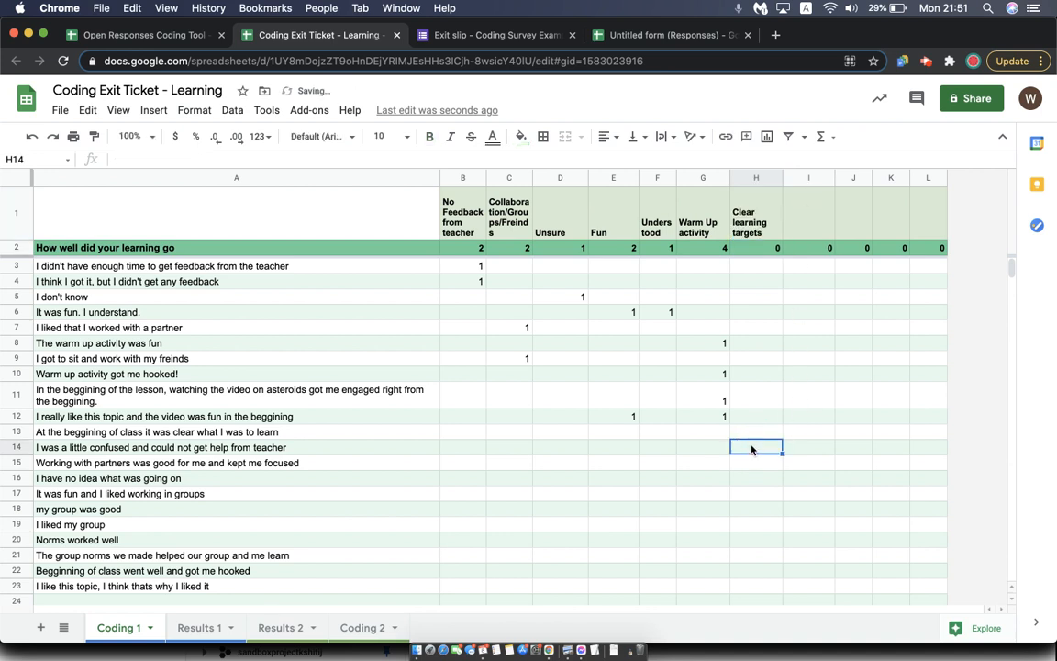
pyautogui.press('Up')
pyautogui.write('1')
pyautogui.press('Return')
# Review the category totals in row 2
pyautogui.press('Up')
pyautogui.press('Up')
pyautogui.press('Up')
pyautogui.press('Up')
pyautogui.press('Up')
pyautogui.press('Up')
pyautogui.press('Up')
pyautogui.press('Up')
pyautogui.press('Up')
pyautogui.press('Up')
pyautogui.press('Up')
pyautogui.press('Up')
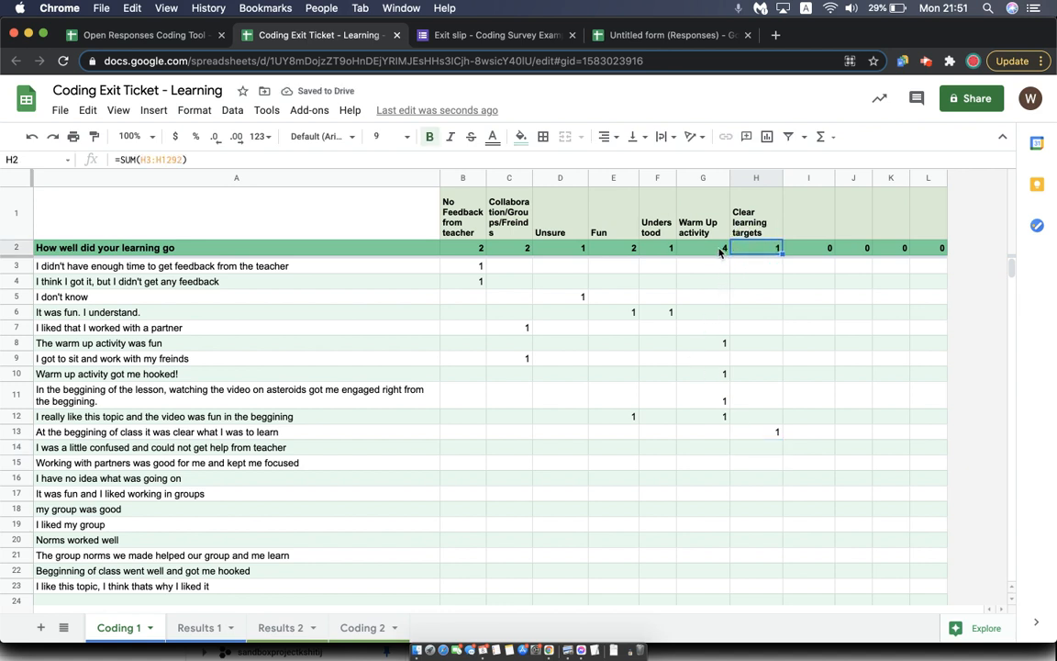
pyautogui.press('Left')
pyautogui.press('Left')
pyautogui.press('Left')
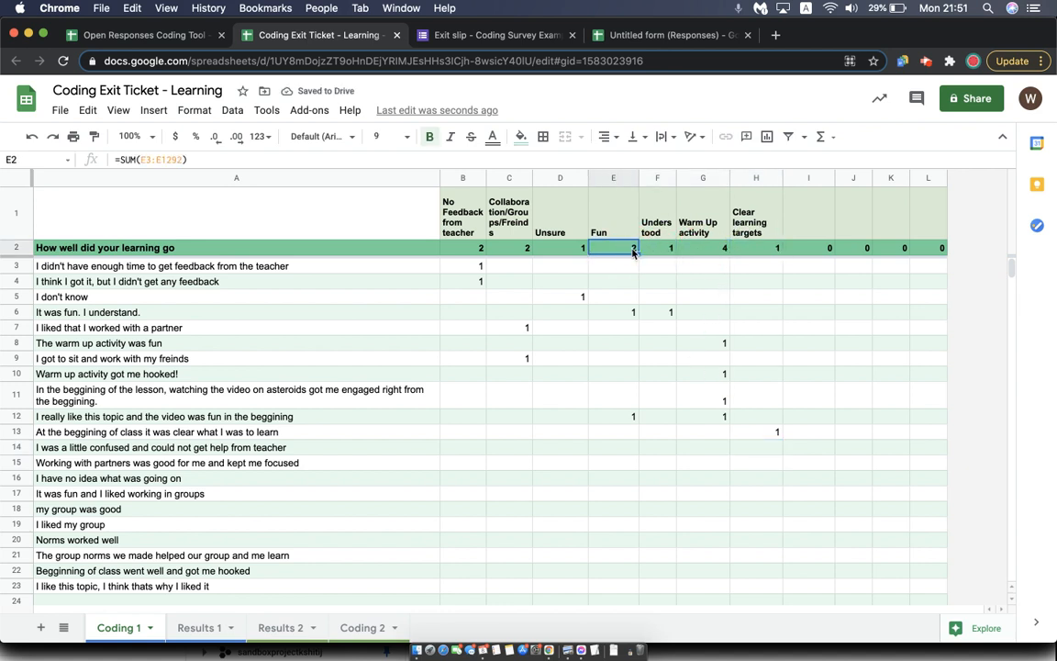
pyautogui.click(569, 250)
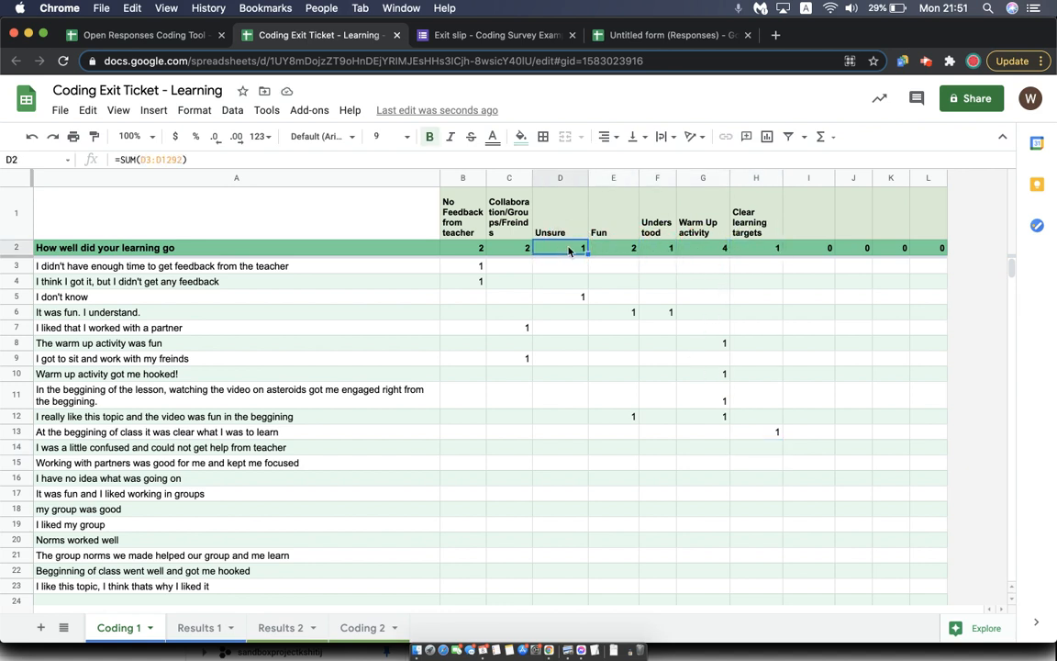
# On the Results 1 sheet, list the responses for the Warm Up activity theme and the No Feedback from teacher theme
pyautogui.click(200, 627)
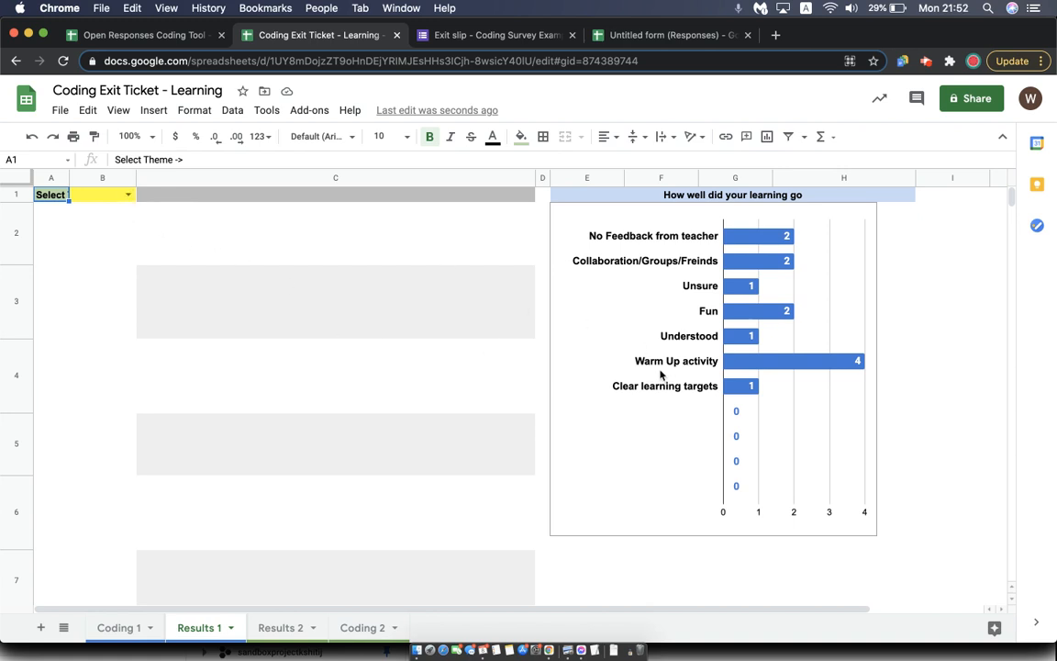
pyautogui.click(129, 195)
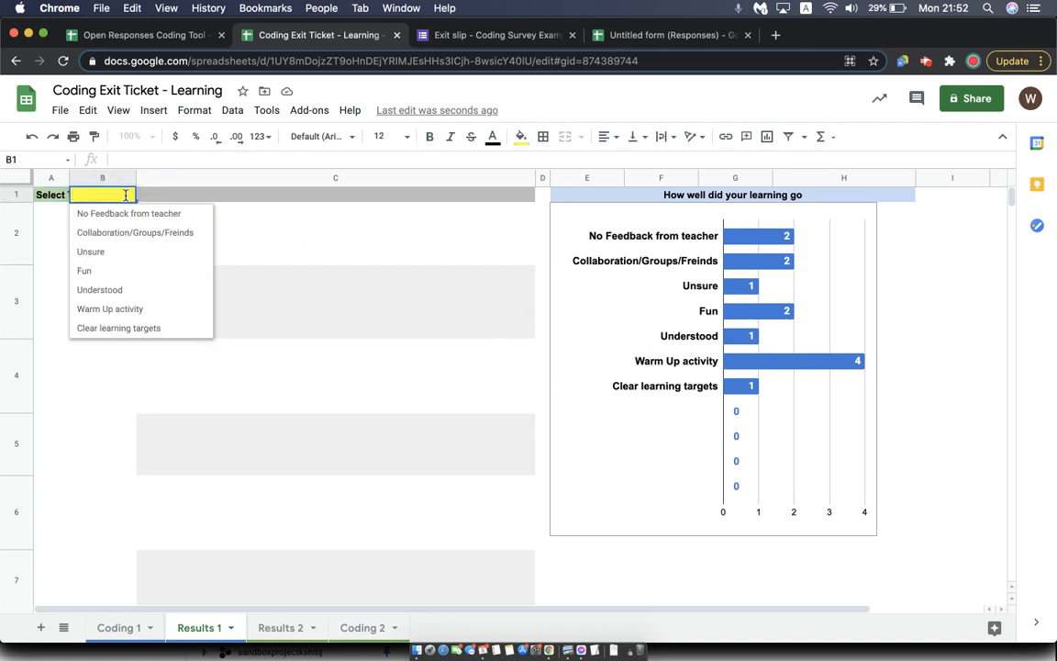
pyautogui.click(126, 309)
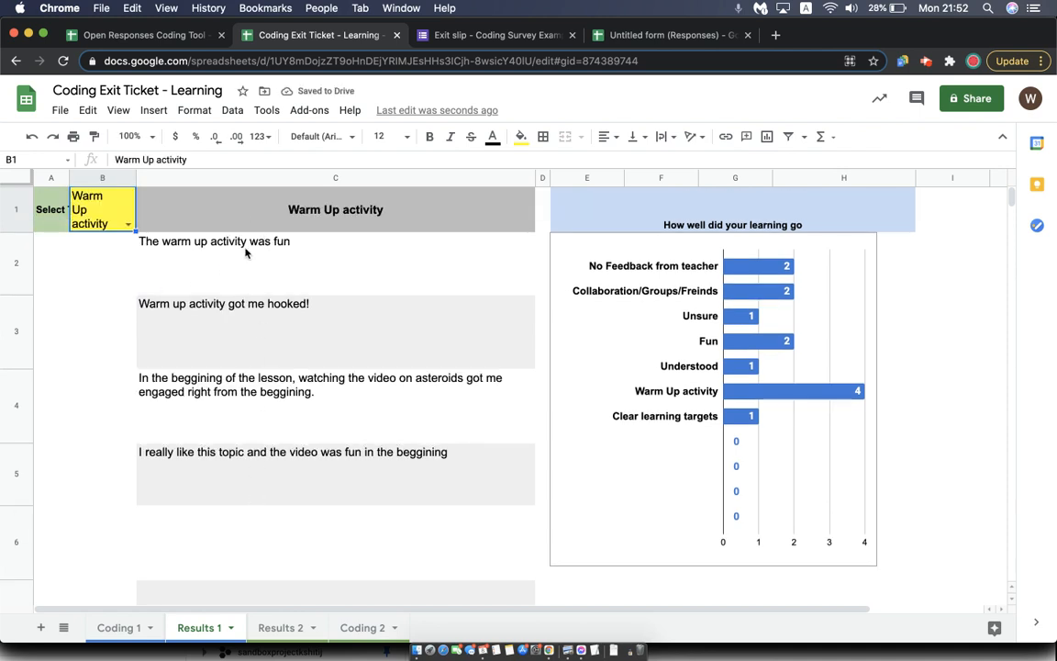
pyautogui.click(128, 226)
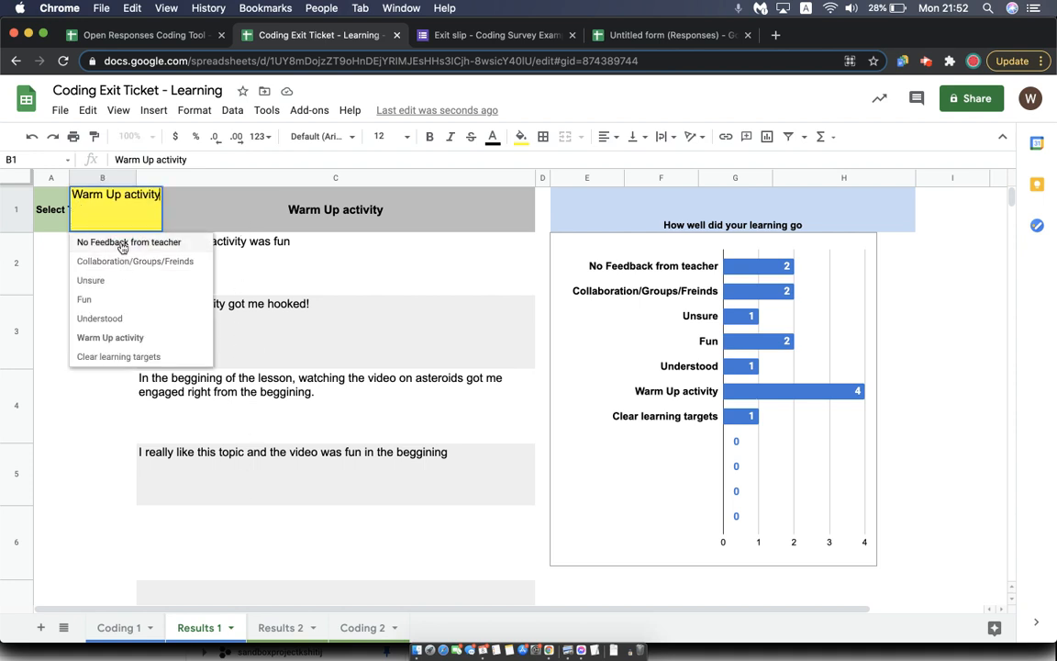
pyautogui.click(122, 244)
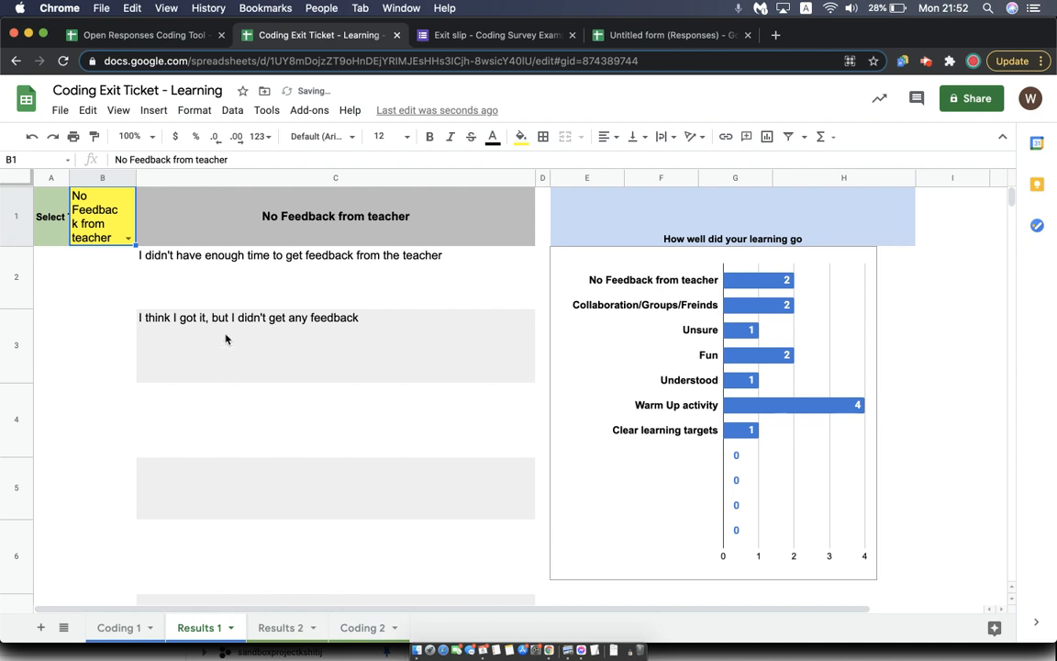
# Check the Coding 1 sheet and list the Fun theme's responses on the Results 1 sheet
pyautogui.click(115, 627)
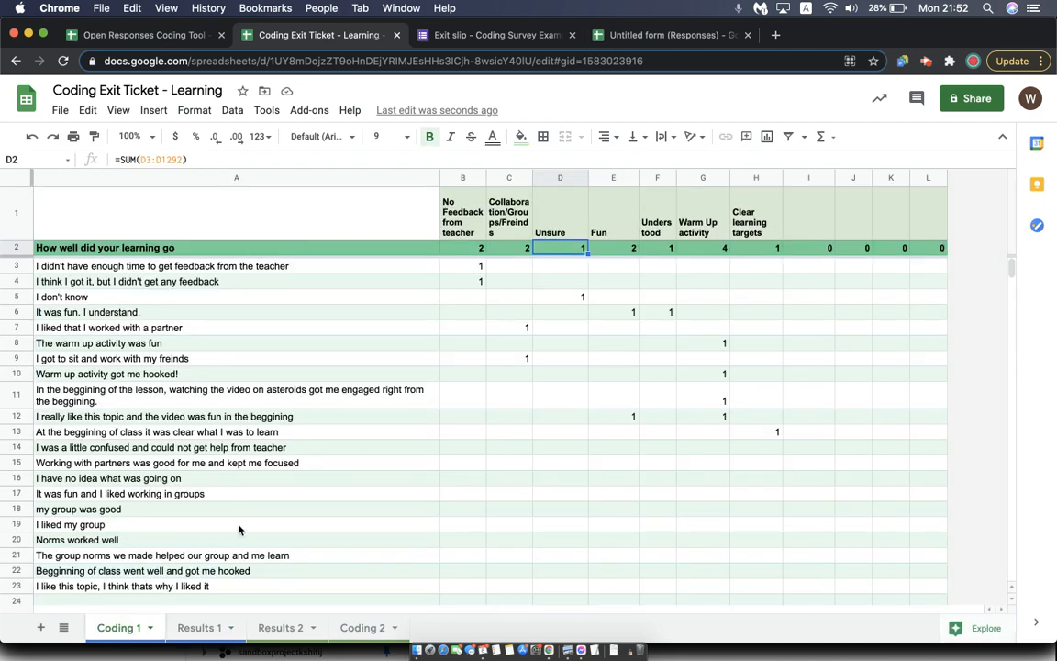
pyautogui.click(199, 625)
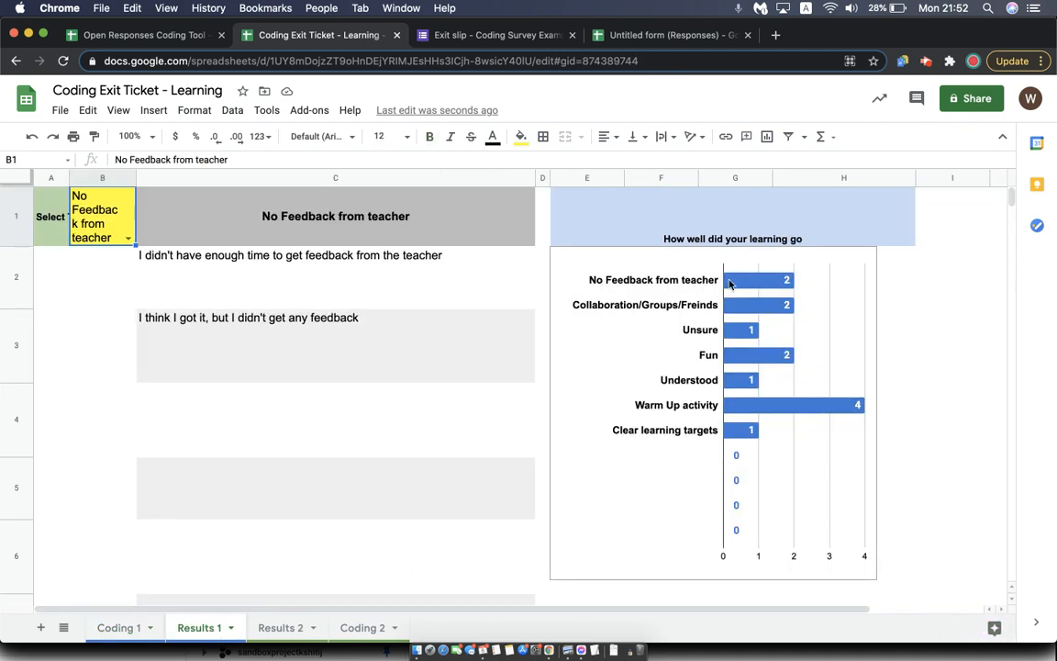
pyautogui.click(128, 236)
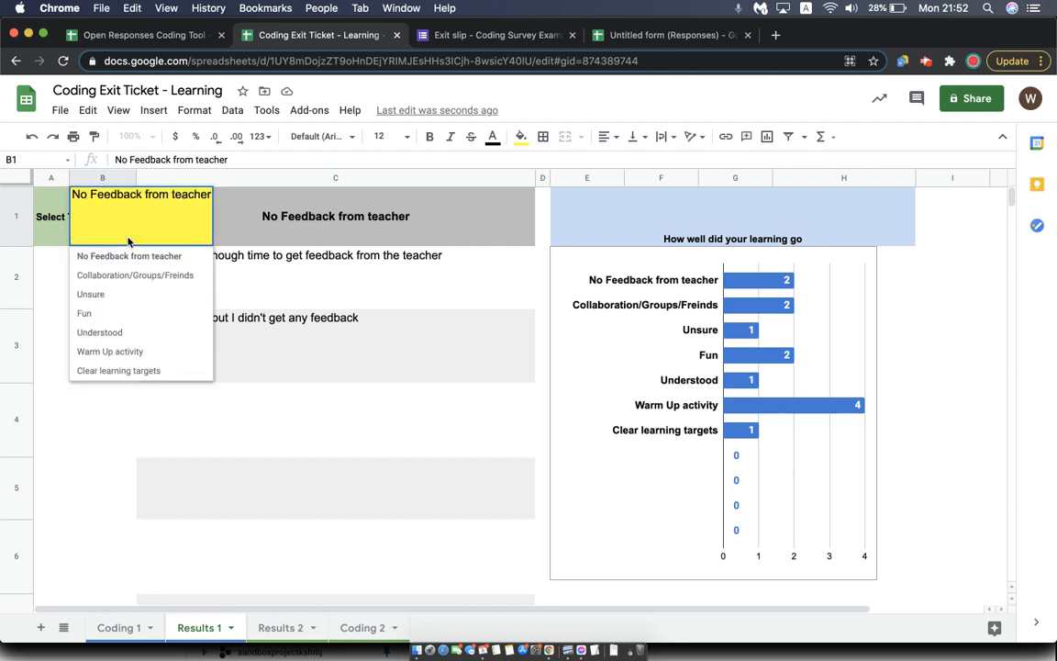
pyautogui.click(121, 314)
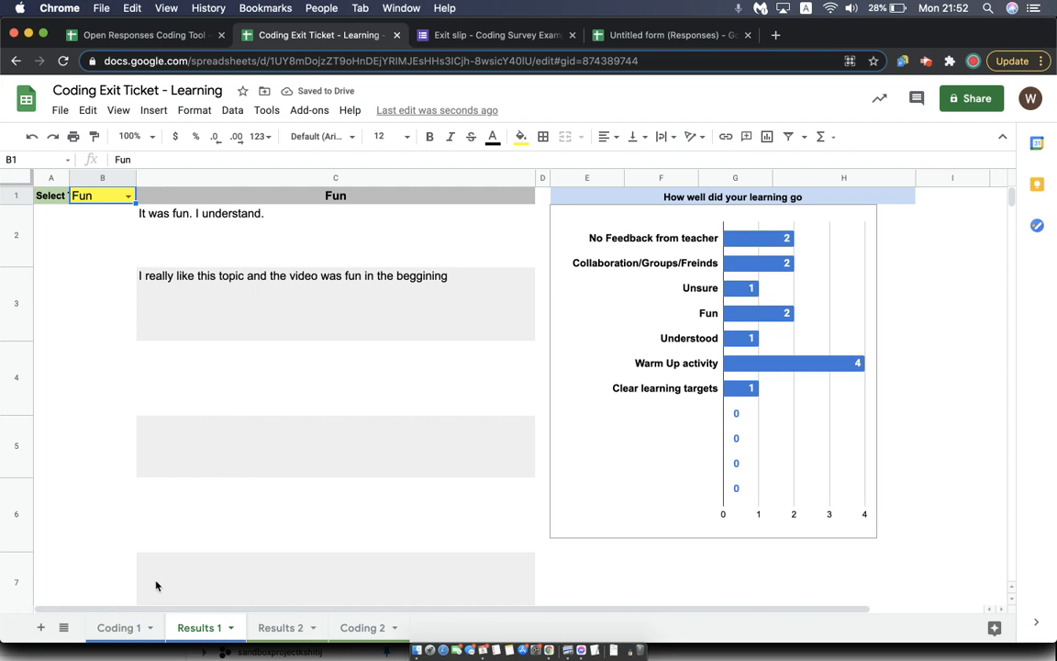
# Look over the remaining uncoded responses and the category headings on the Coding 1 sheet
pyautogui.click(120, 628)
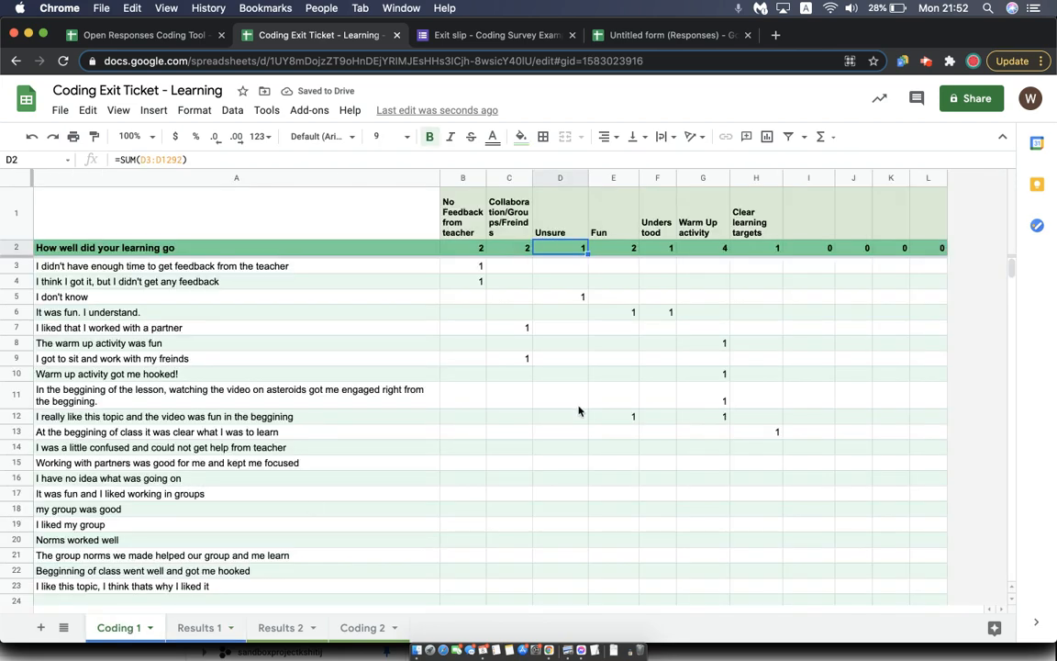
pyautogui.scroll(-5, 579, 410)
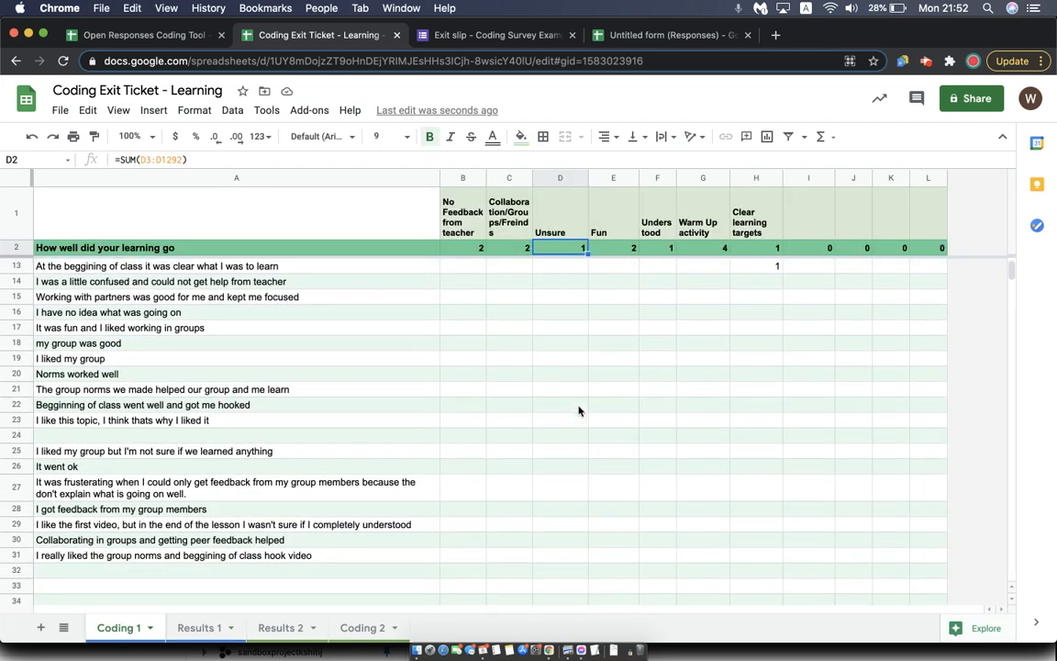
pyautogui.scroll(5, 579, 410)
pyautogui.moveTo(562, 229); pyautogui.dragTo(606, 229)
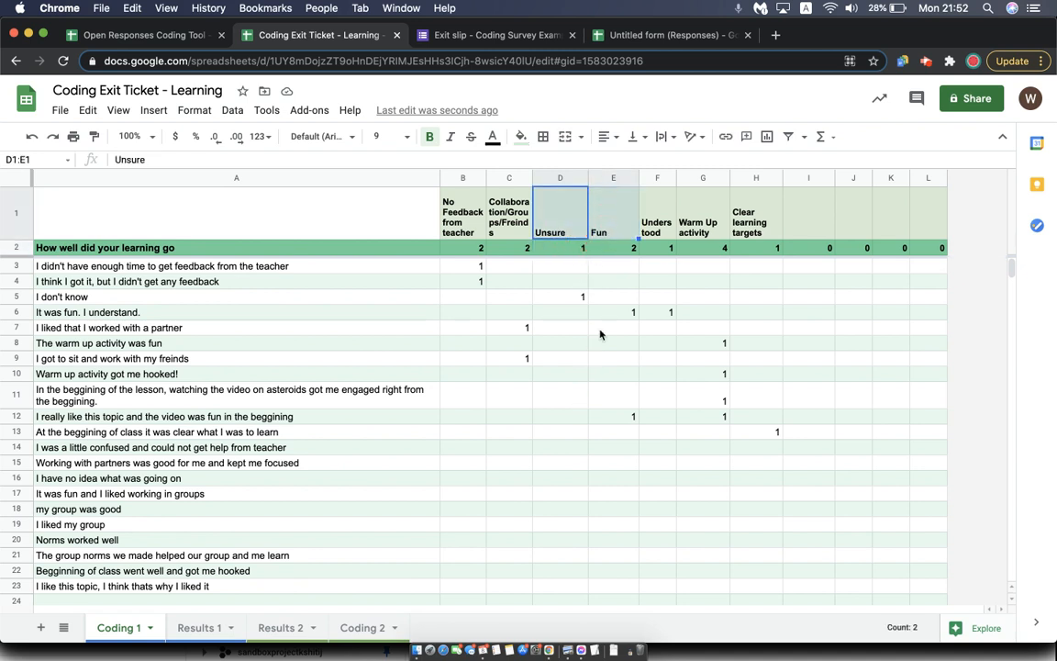
pyautogui.click(601, 456)
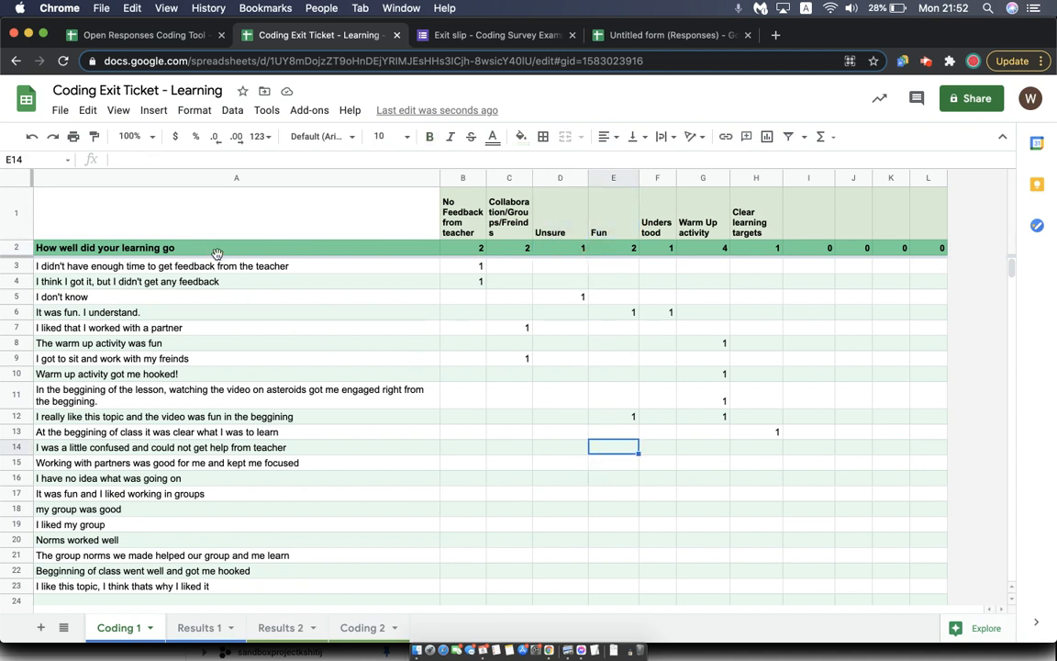
# Set the Results 1 theme to Collaboration/Groups/Freinds to list its responses, and return to the Coding 1 sheet
pyautogui.click(199, 627)
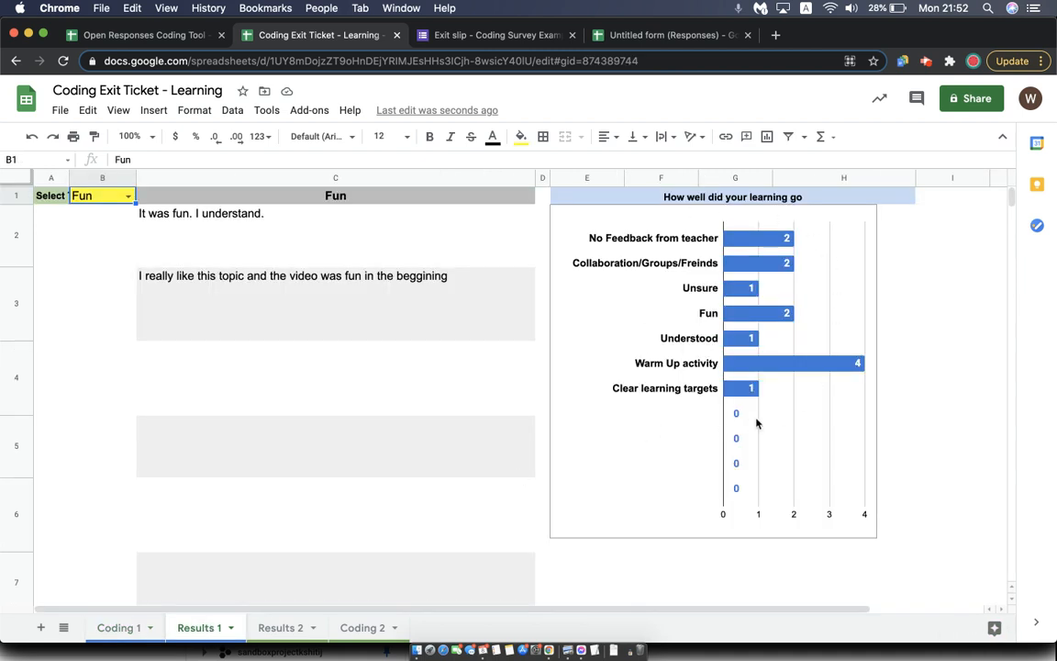
pyautogui.click(128, 197)
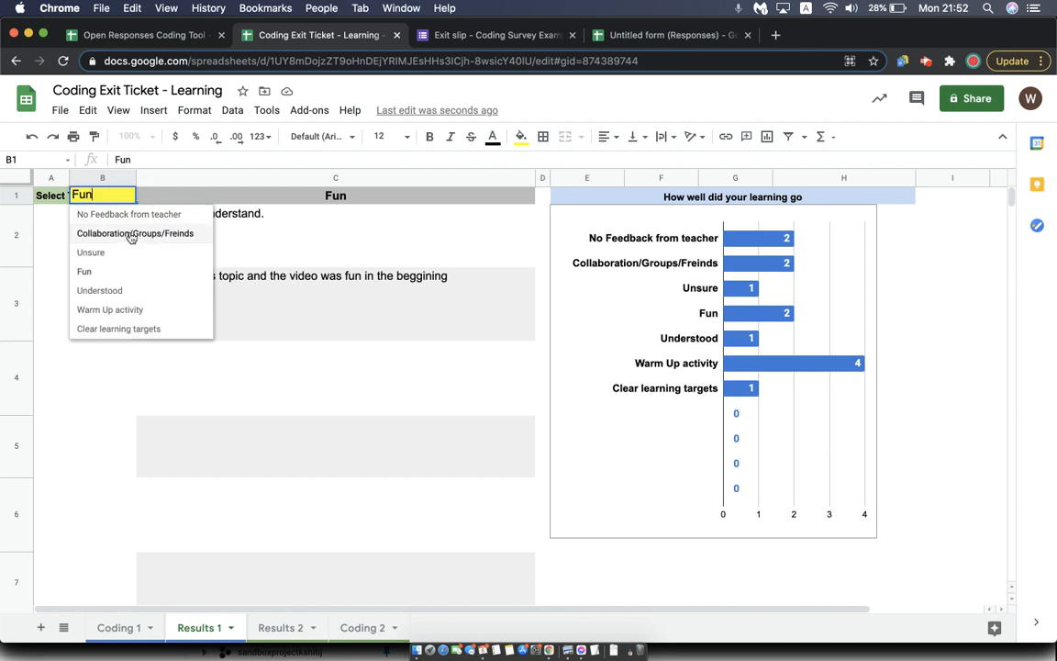
pyautogui.click(132, 236)
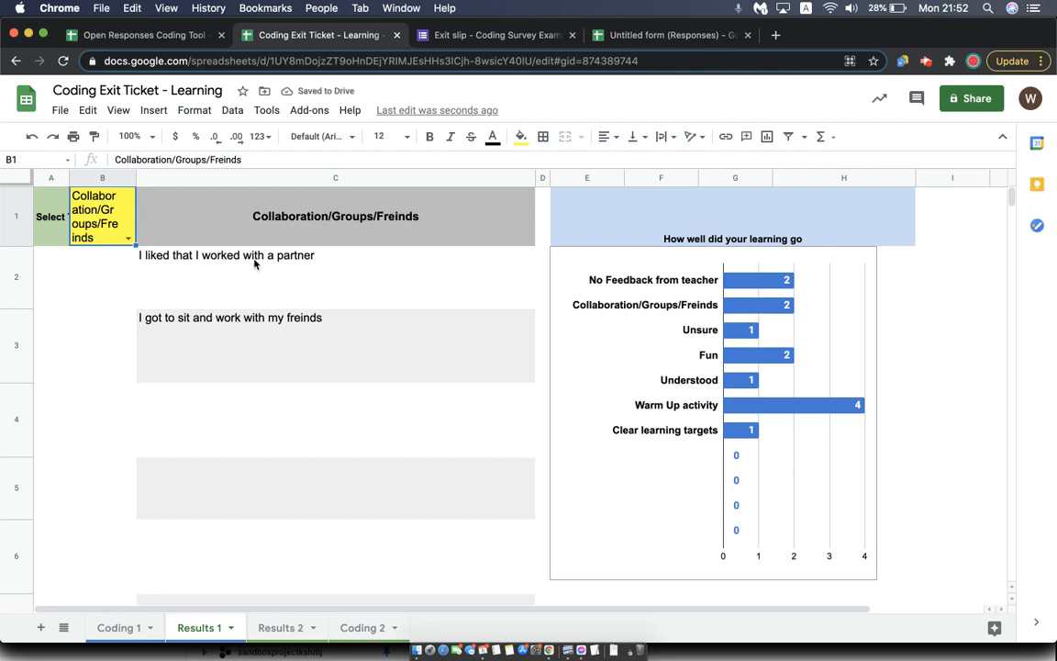
pyautogui.click(122, 628)
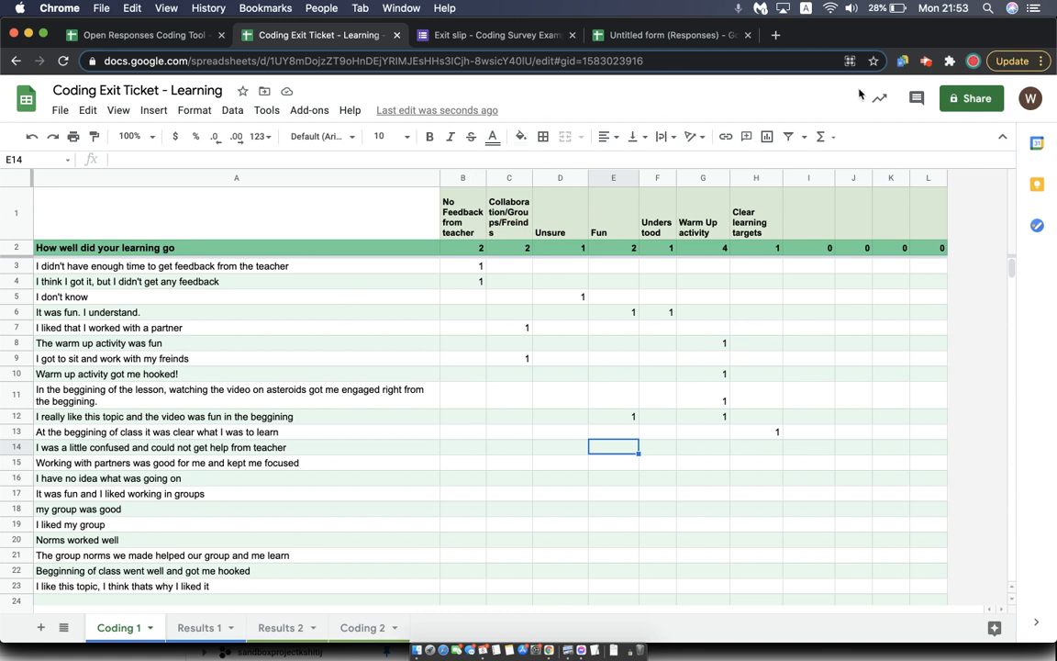
pyautogui.click(927, 61)
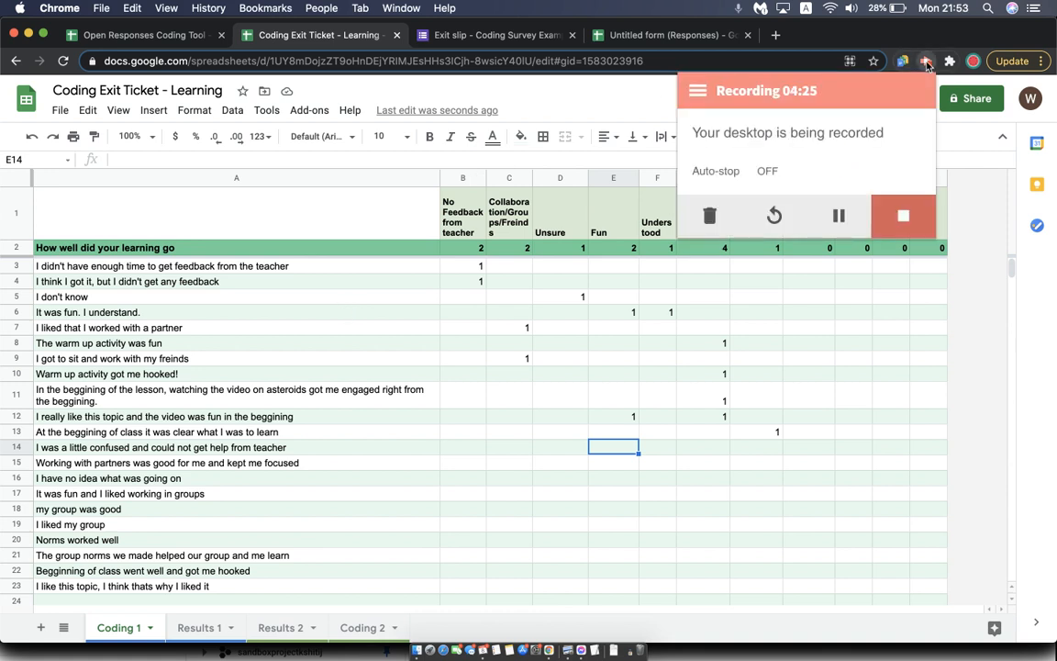